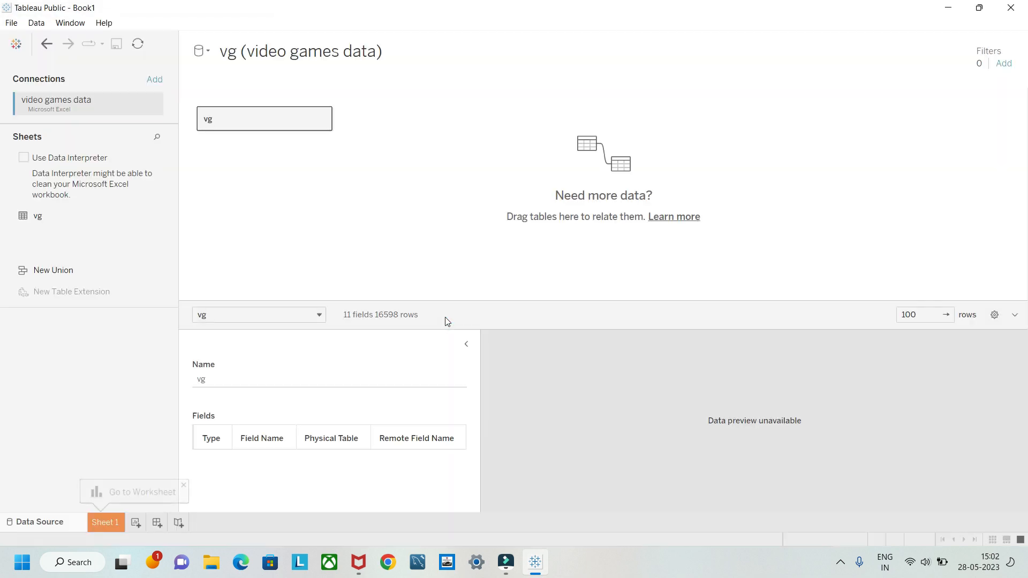
# Step: On Sheet 1, build a chart with Genre on the columns and the sum of EU Sales on the rows
pyautogui.click(109, 526)
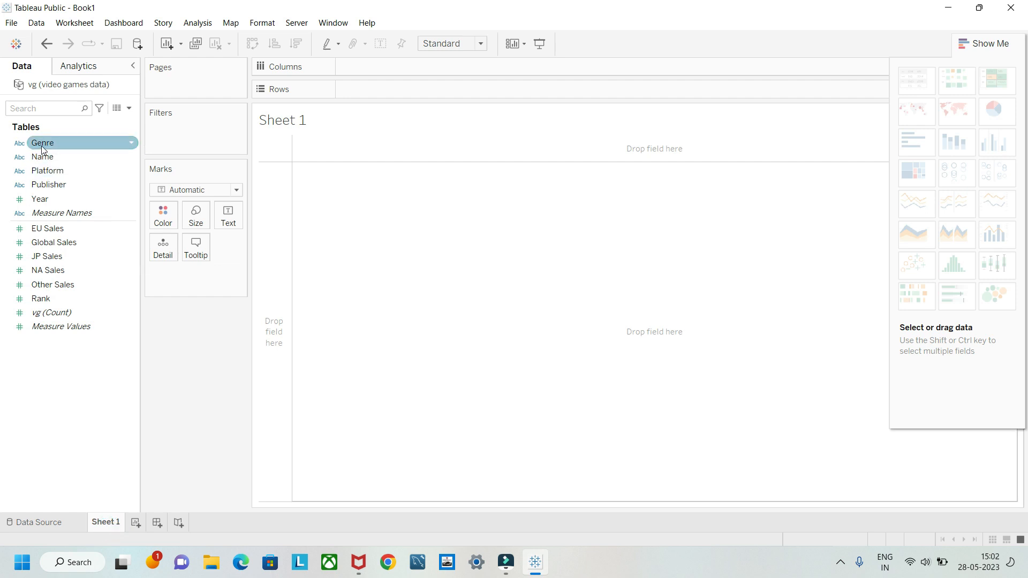
pyautogui.moveTo(40, 146); pyautogui.dragTo(363, 70)
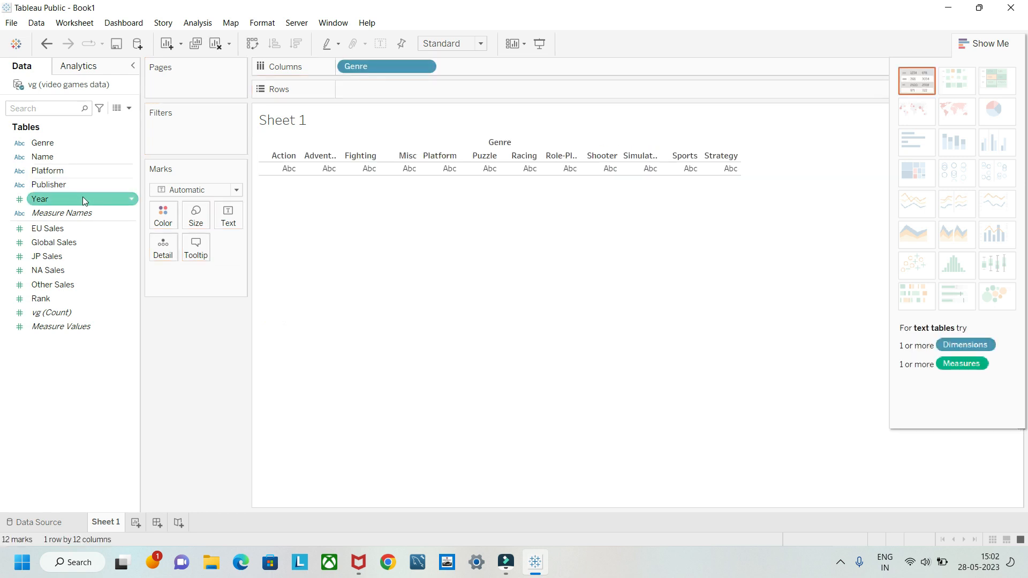
pyautogui.moveTo(47, 229); pyautogui.dragTo(359, 92)
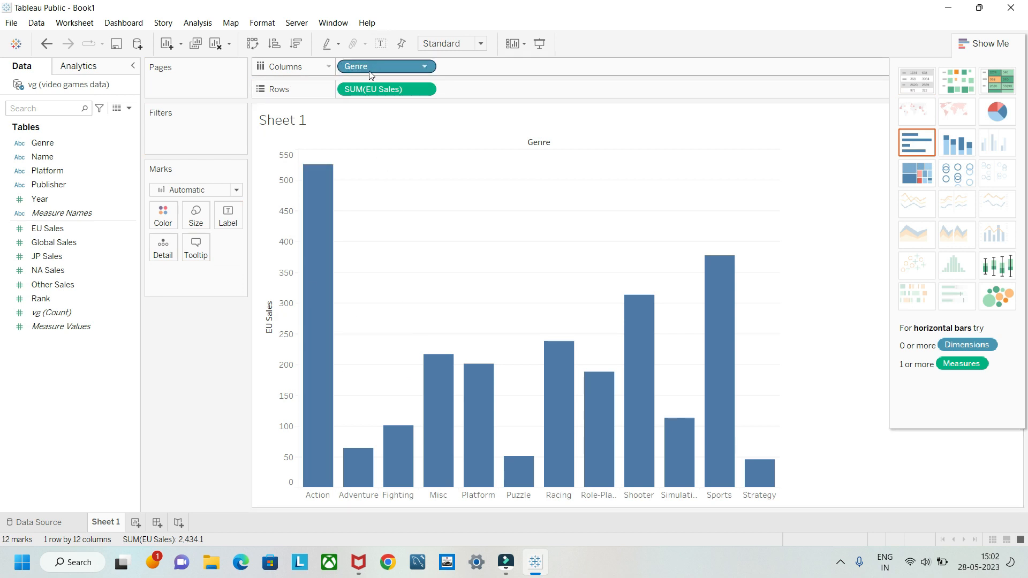
# Step: Convert the EU Sales by genre chart to a pie chart and fit it to Entire View
pyautogui.click(997, 112)
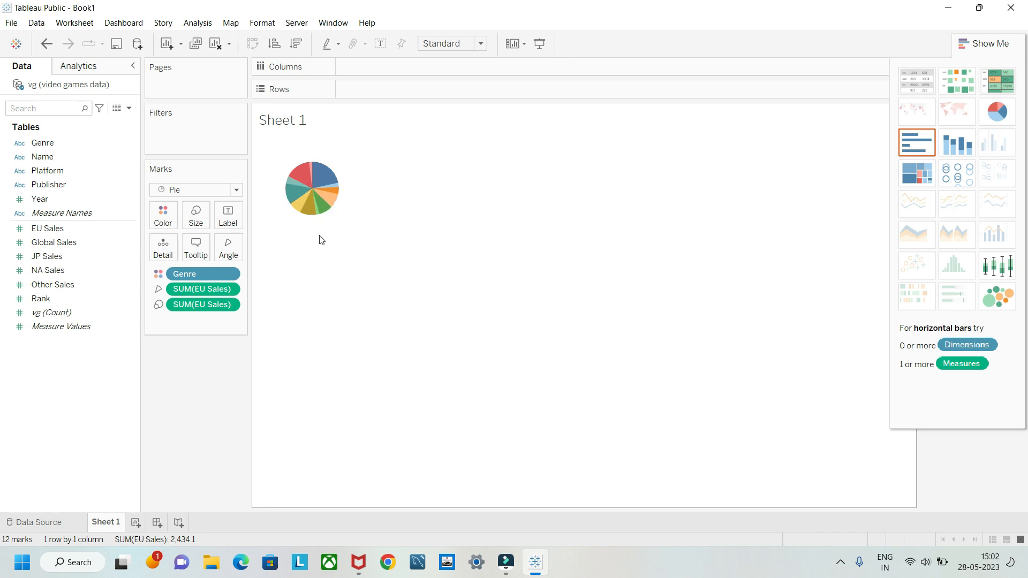
pyautogui.click(480, 44)
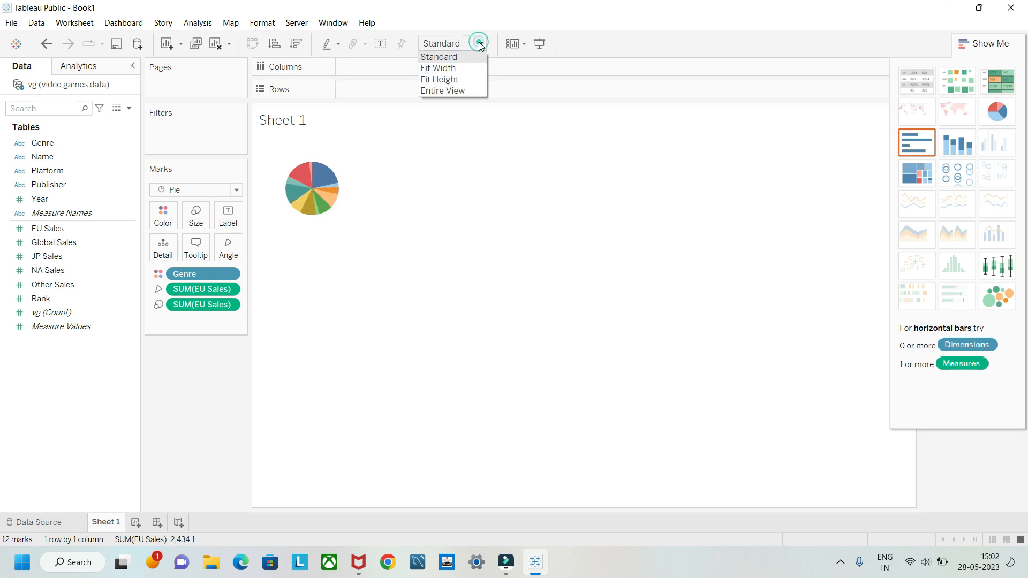
pyautogui.click(448, 91)
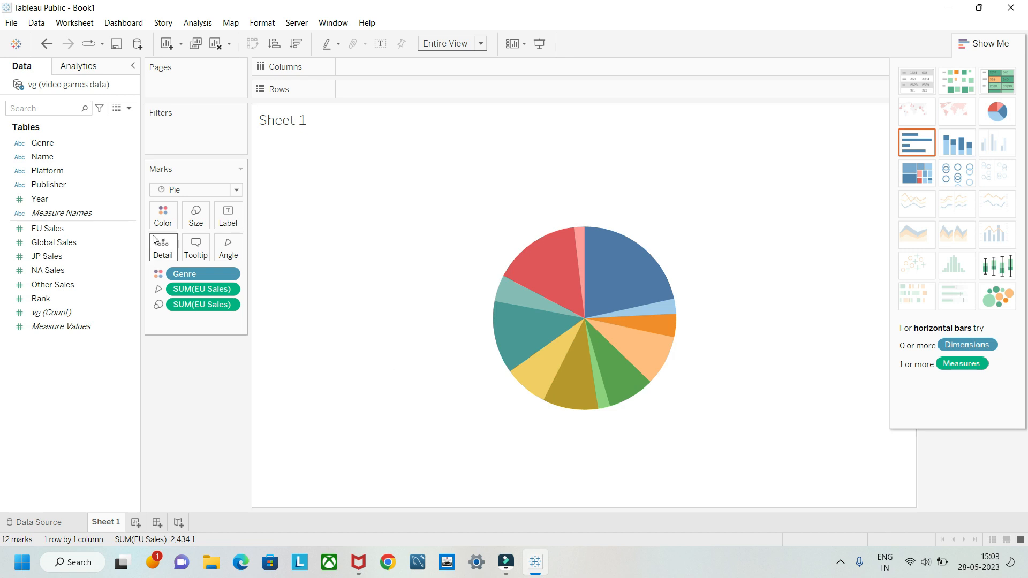
# Step: Color the pie slices by Genre and label each one with its Genre and EU Sales
pyautogui.moveTo(41, 144); pyautogui.dragTo(159, 223)
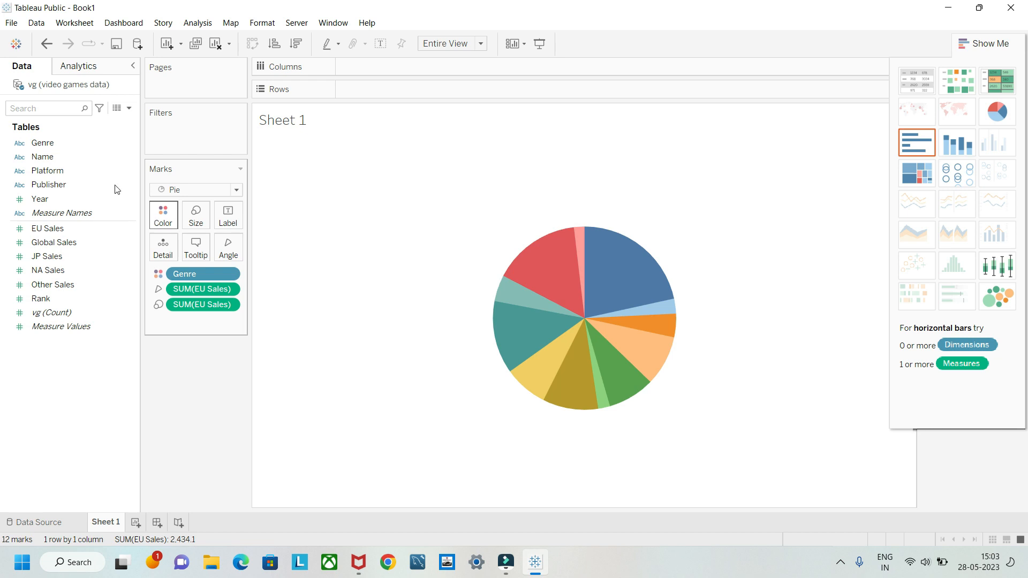
pyautogui.moveTo(44, 142); pyautogui.dragTo(165, 213)
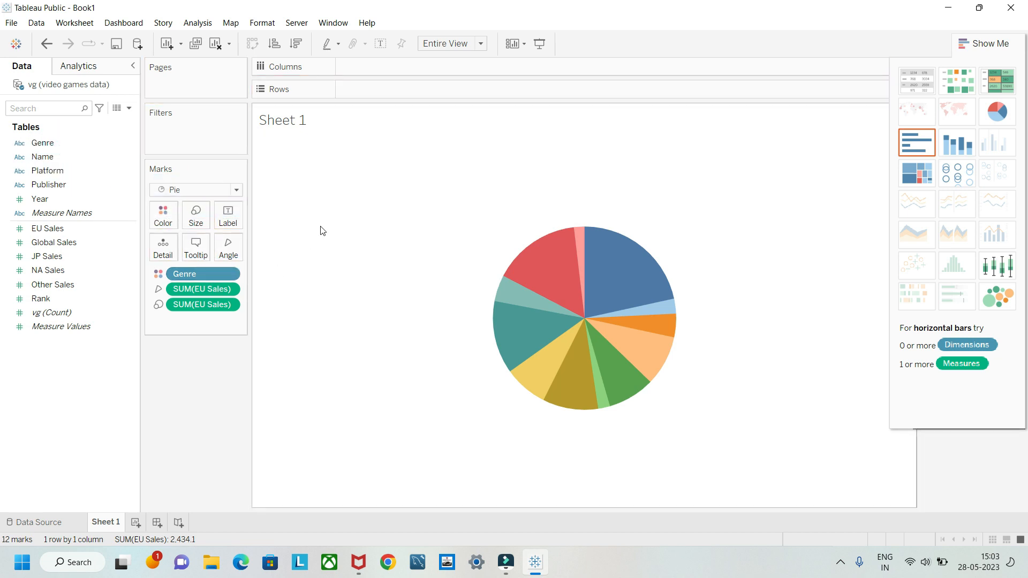
pyautogui.click(76, 144)
pyautogui.moveTo(83, 150); pyautogui.dragTo(228, 215)
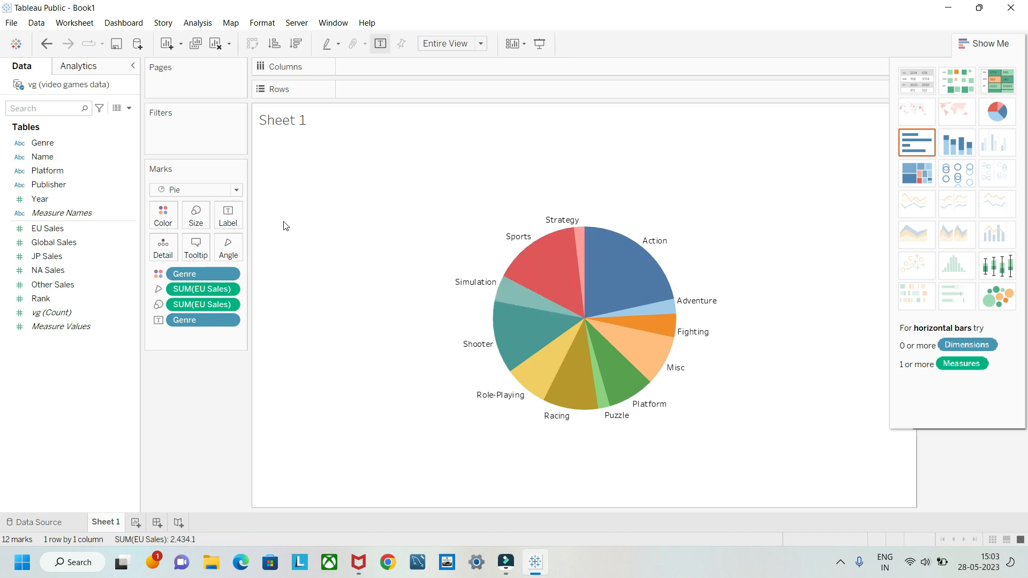
pyautogui.click(36, 229)
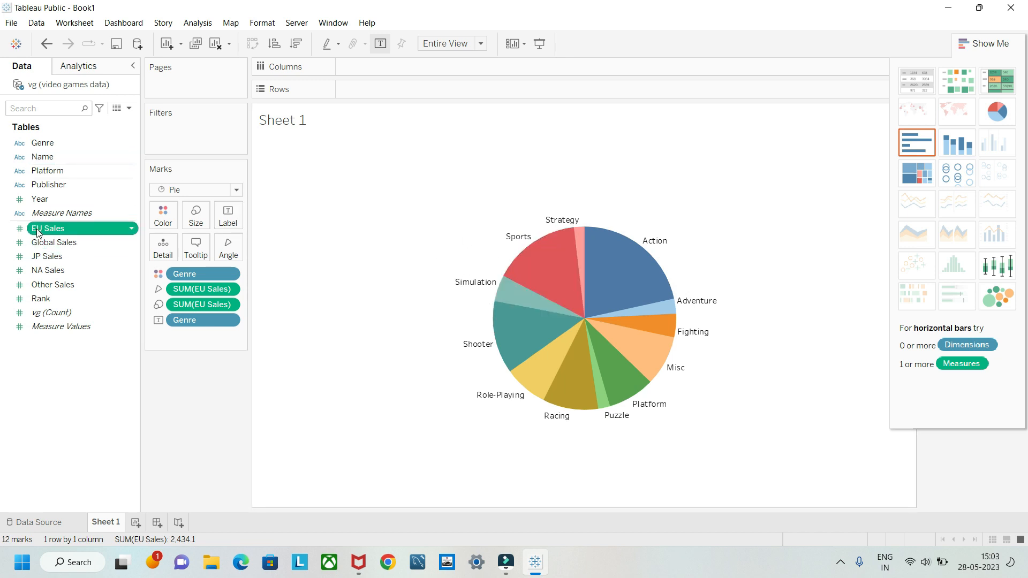
pyautogui.moveTo(36, 229); pyautogui.dragTo(217, 210)
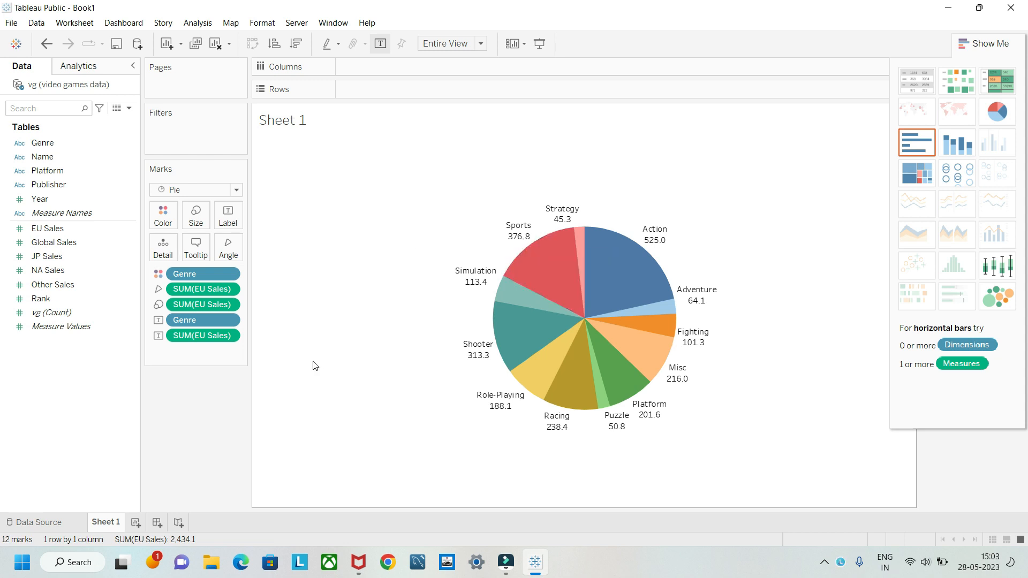
# Step: Apply the Percent of Total quick table calculation to the EU Sales label on the pie chart
pyautogui.click(228, 336)
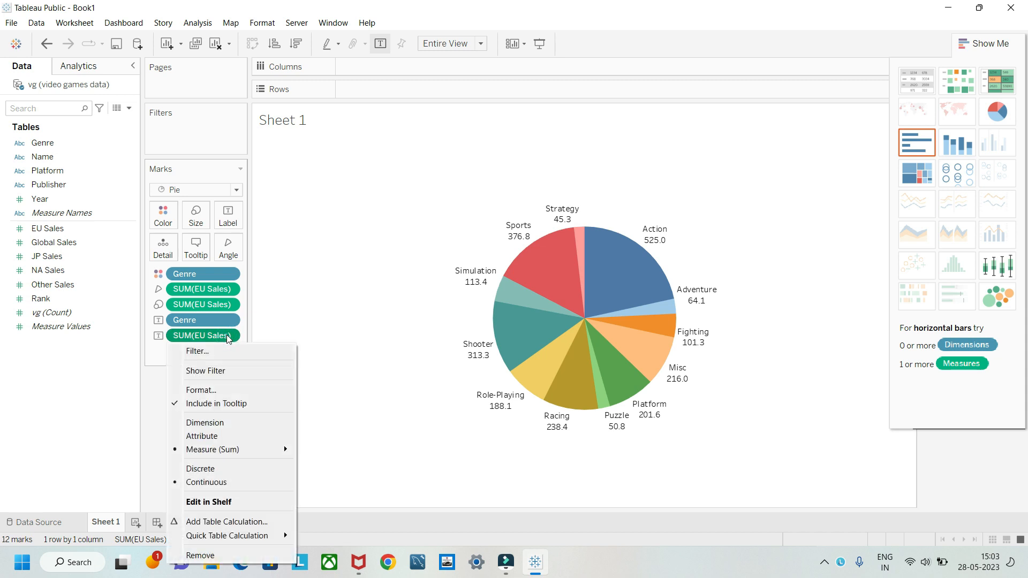
pyautogui.moveTo(230, 540)
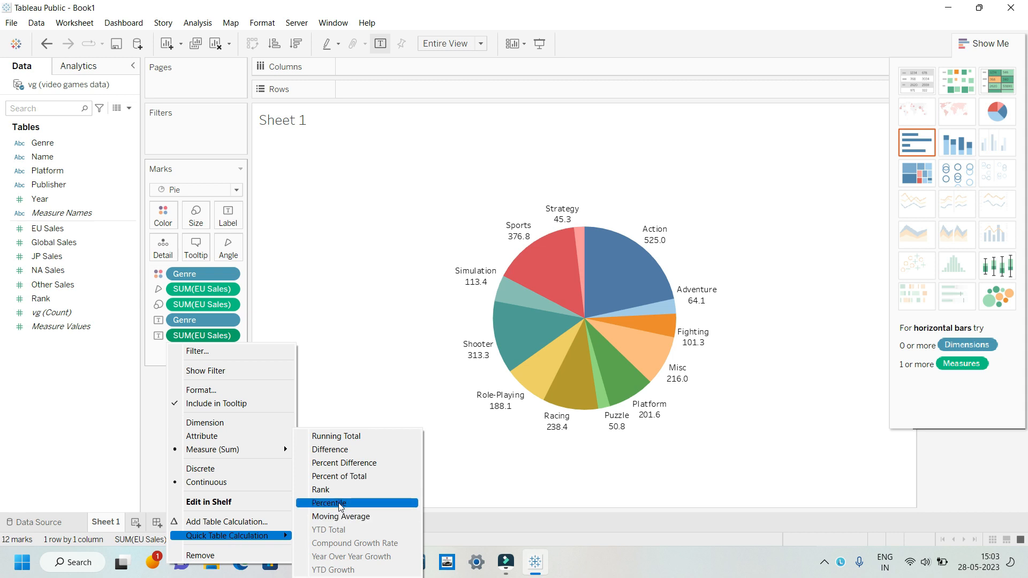
pyautogui.click(329, 479)
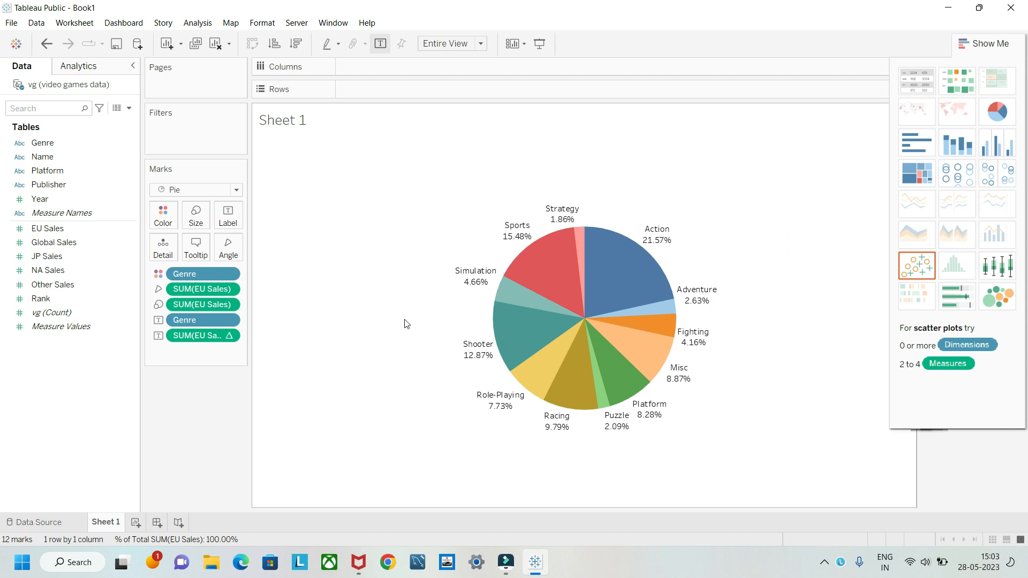
pyautogui.click(203, 269)
pyautogui.click(183, 399)
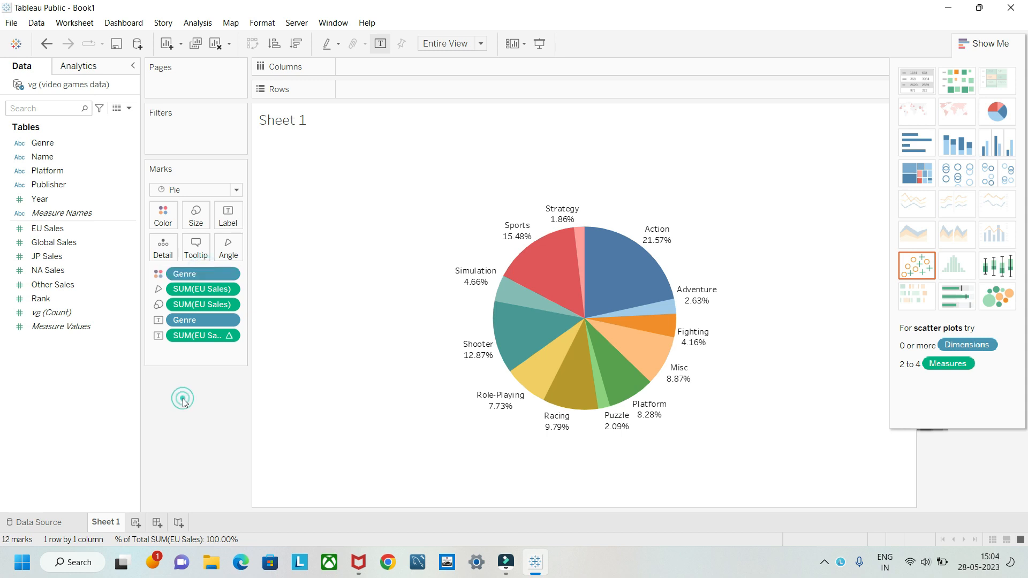
# Step: Add a new worksheet and transform the Year field into a date field
pyautogui.click(136, 522)
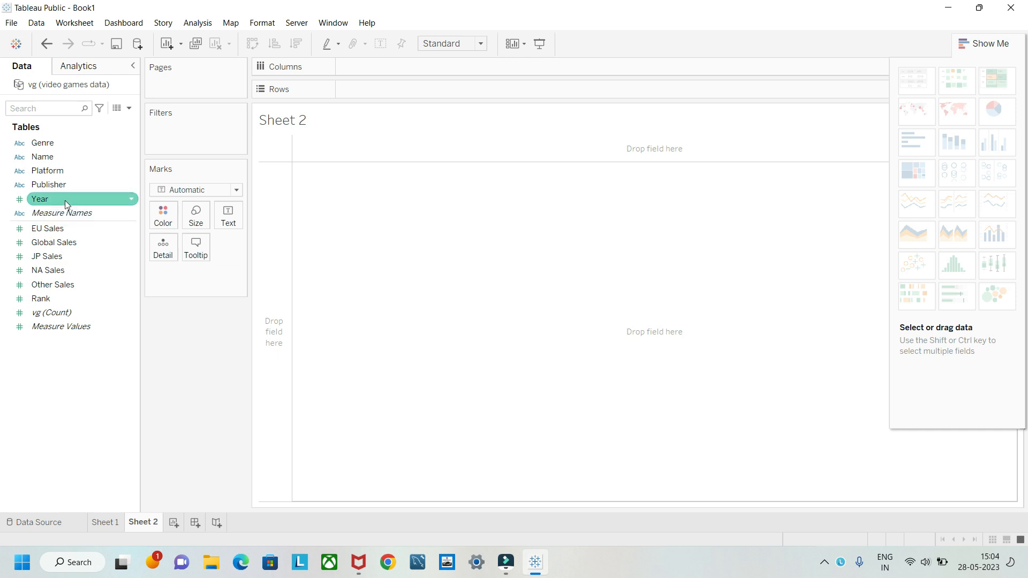
pyautogui.click(131, 200)
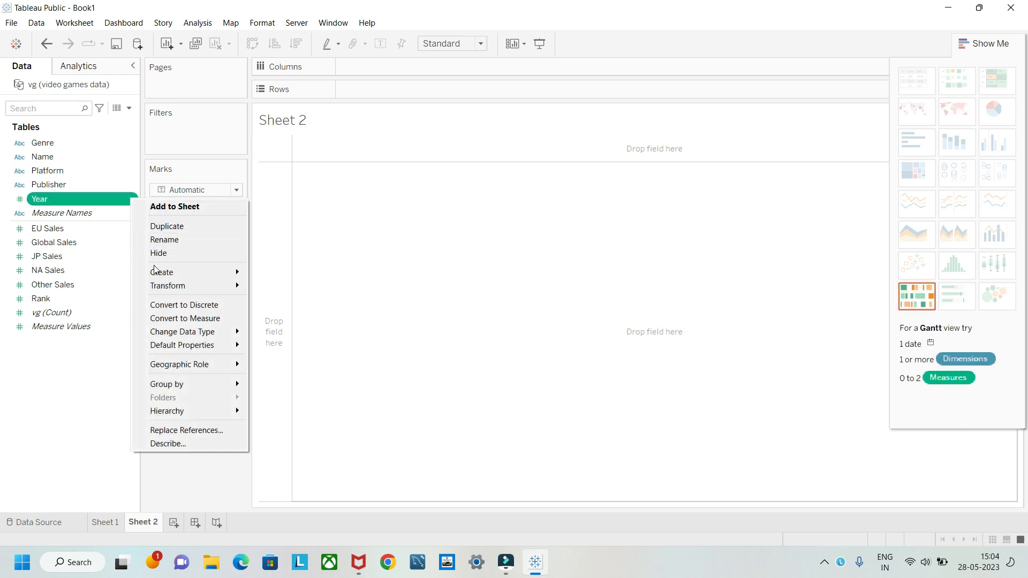
pyautogui.moveTo(182, 287)
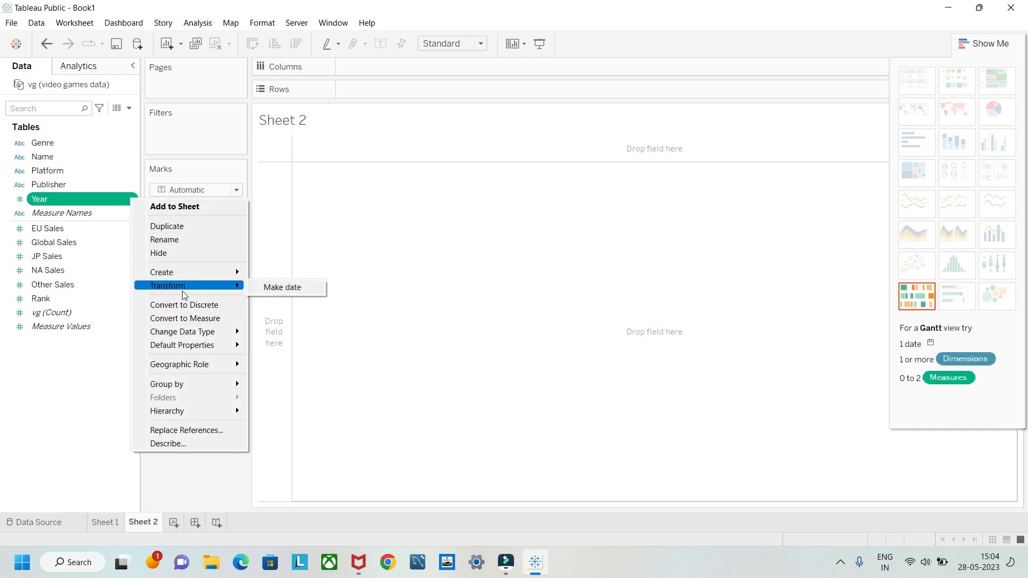
pyautogui.click(261, 287)
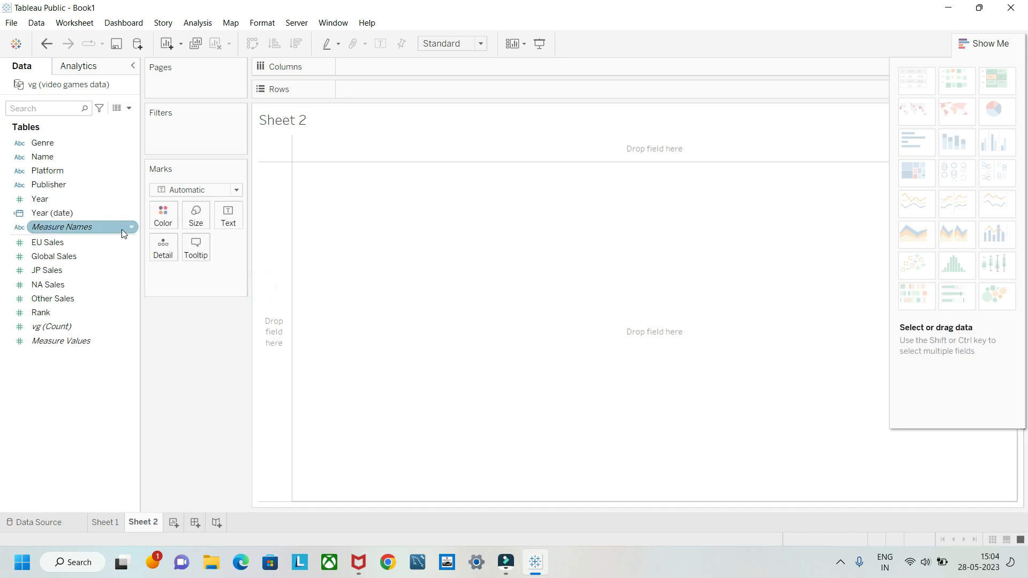
pyautogui.moveTo(73, 218); pyautogui.dragTo(385, 71)
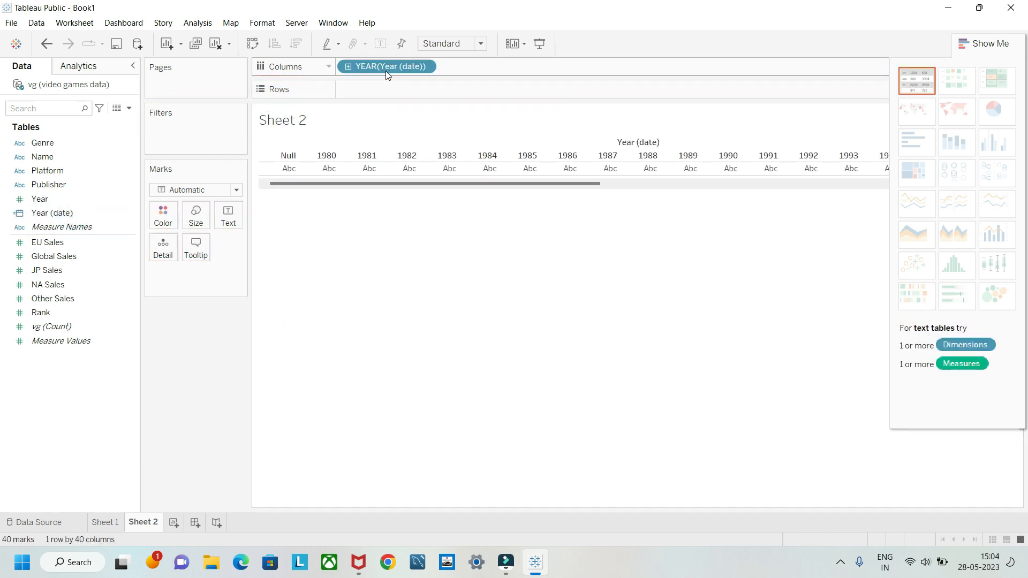
pyautogui.click(345, 68)
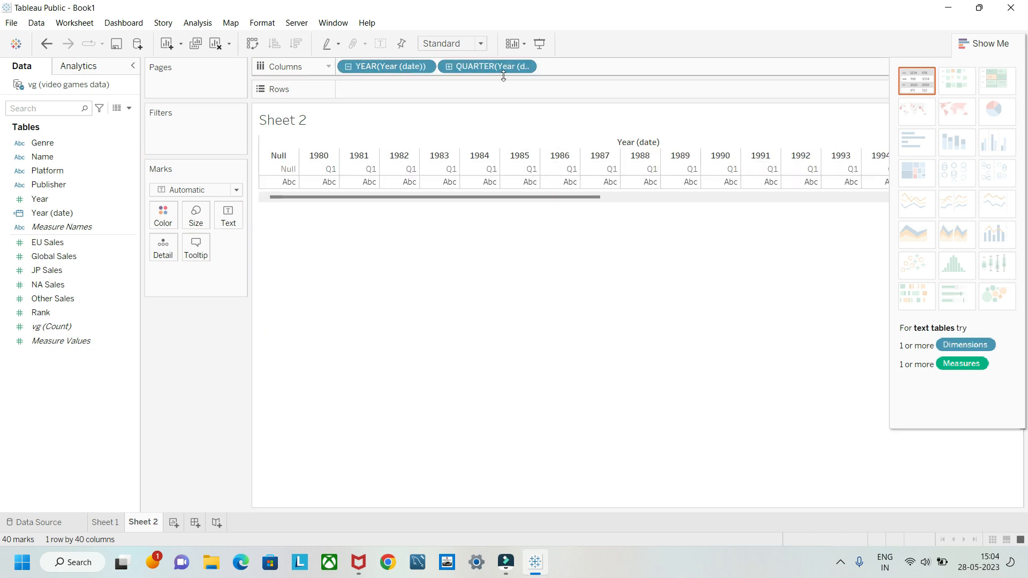
pyautogui.moveTo(483, 69); pyautogui.dragTo(275, 291)
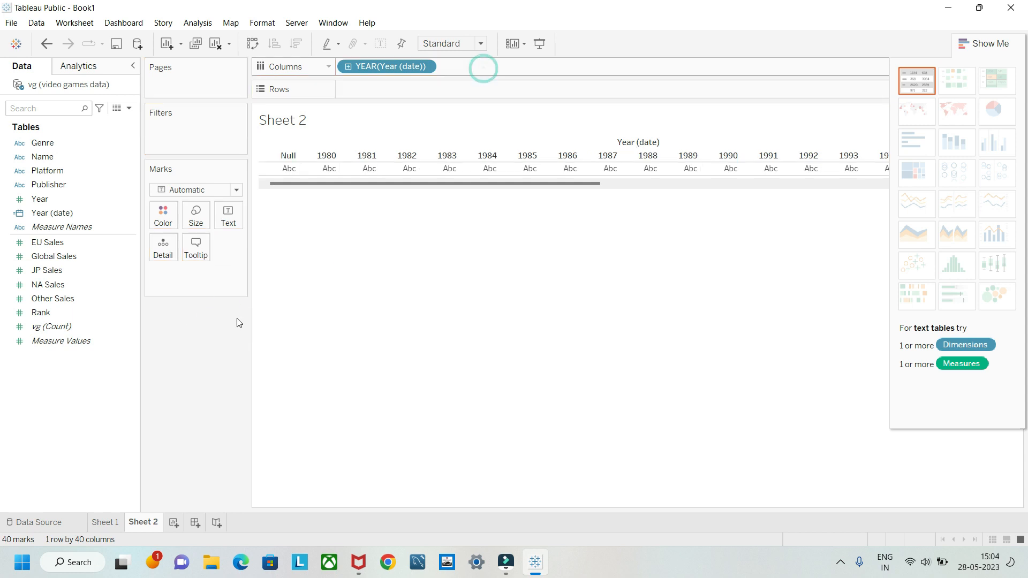
pyautogui.moveTo(387, 63); pyautogui.dragTo(155, 337)
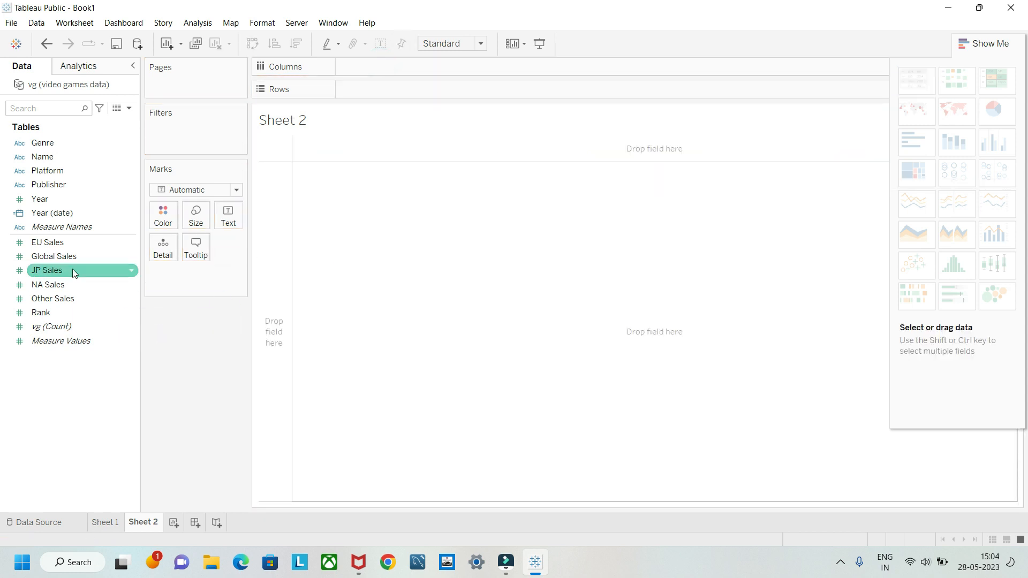
# Step: Create a custom date from Year (date) named "discrete", with Years as the detail and the Date Part option
pyautogui.click(64, 228)
pyautogui.click(71, 217)
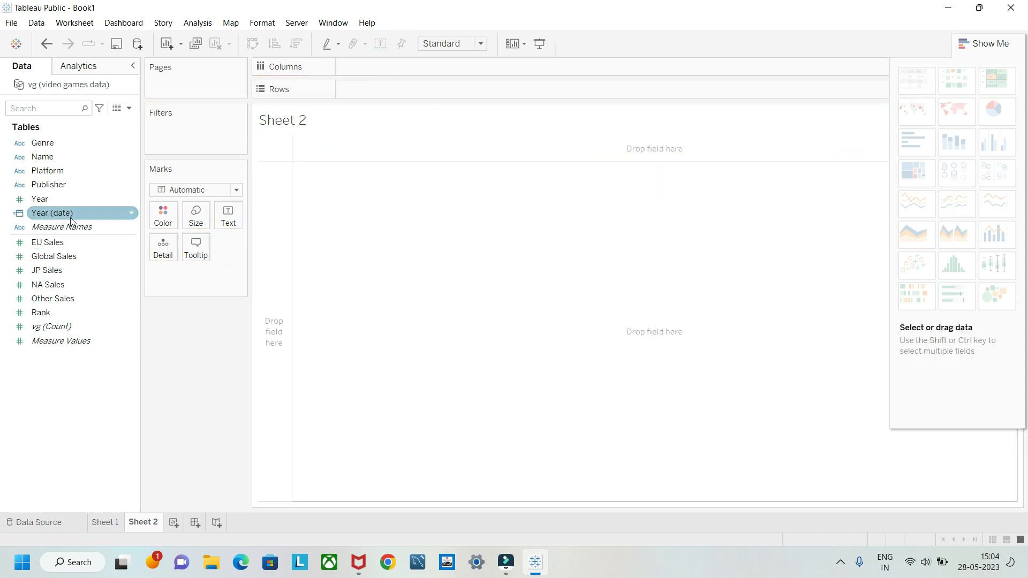
pyautogui.rightClick(129, 213)
pyautogui.moveTo(178, 347)
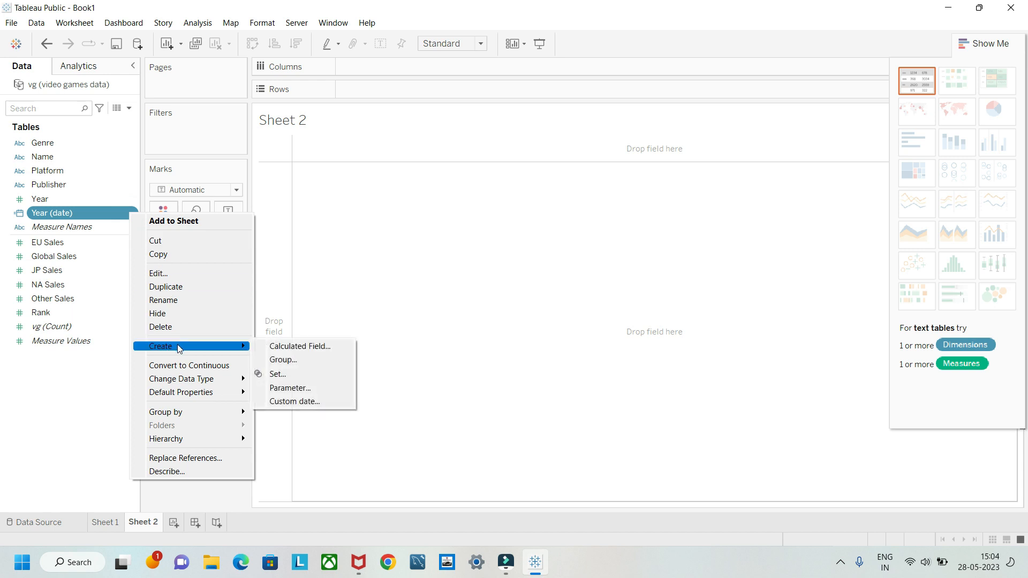
pyautogui.click(289, 402)
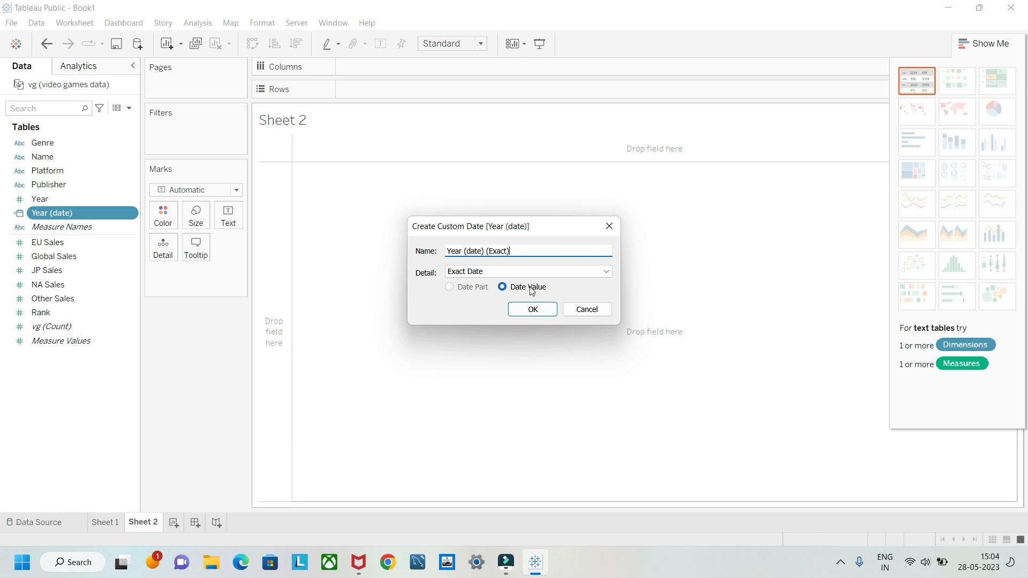
pyautogui.tripleClick(513, 253)
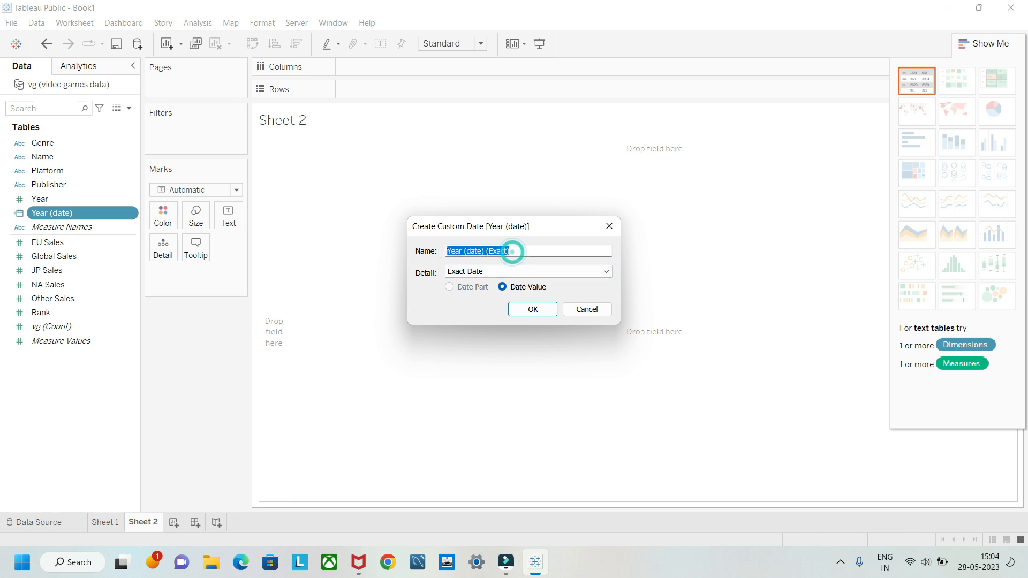
pyautogui.write('discr')
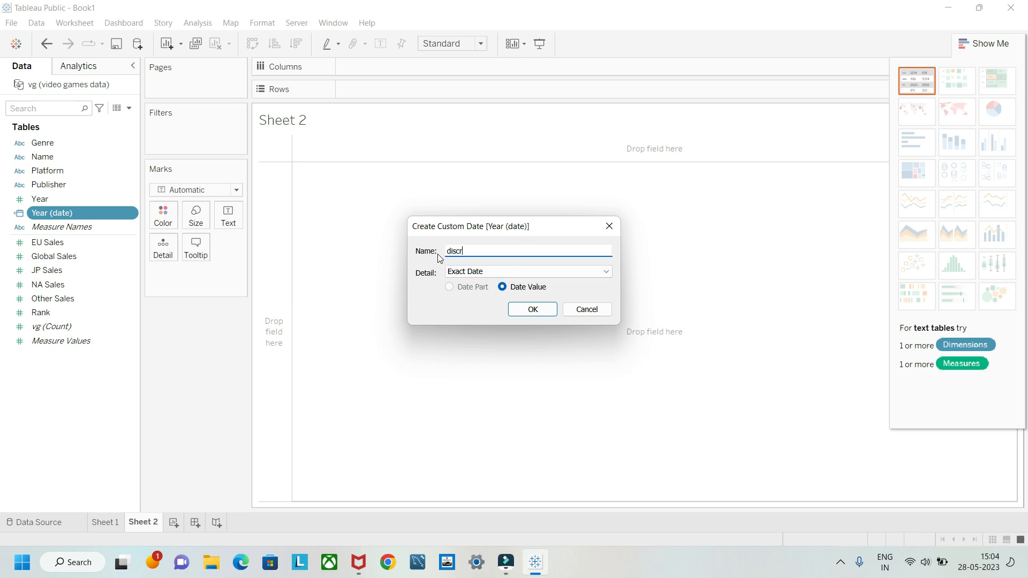
pyautogui.write('ete')
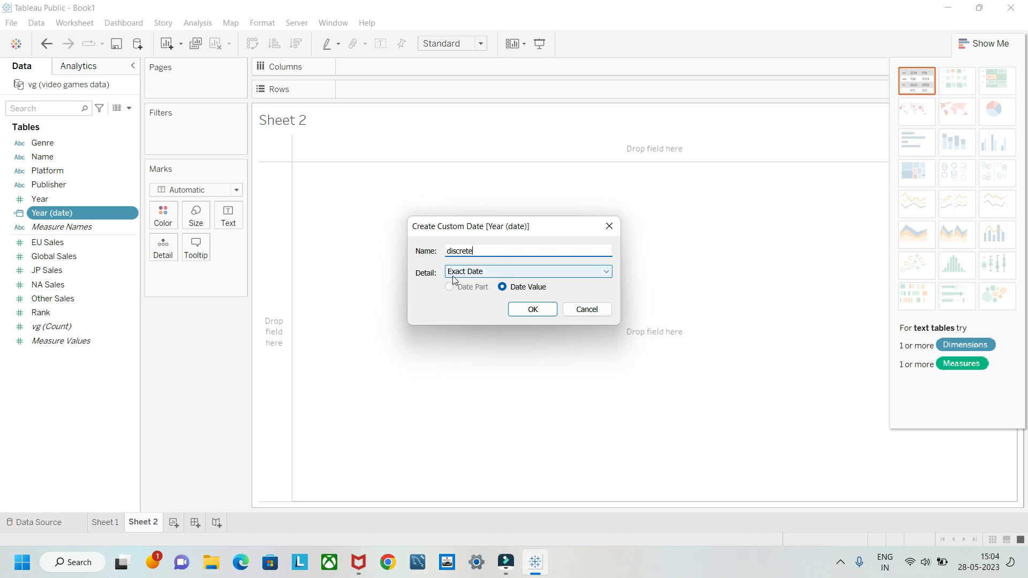
pyautogui.click(453, 273)
pyautogui.click(457, 293)
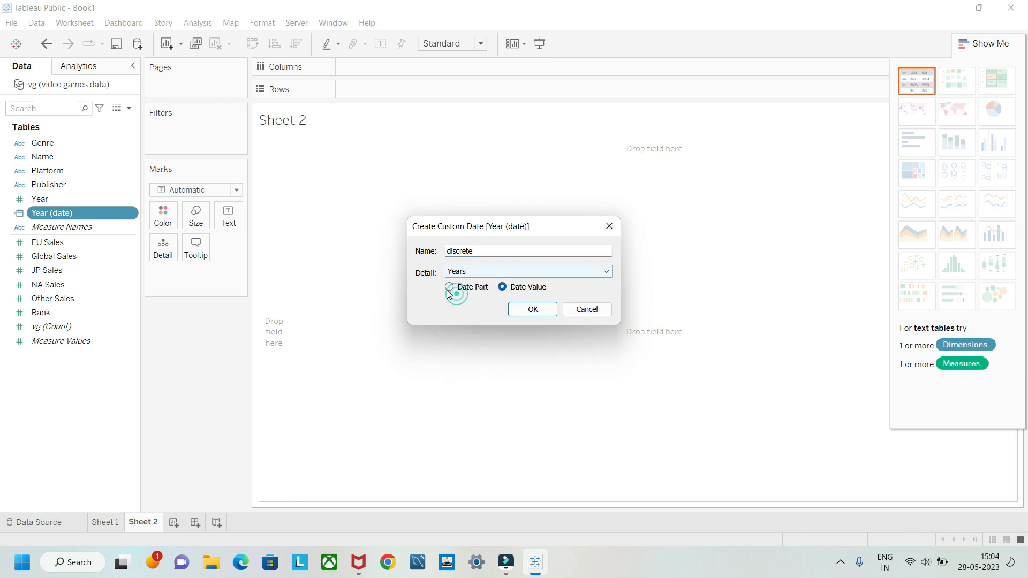
pyautogui.click(450, 287)
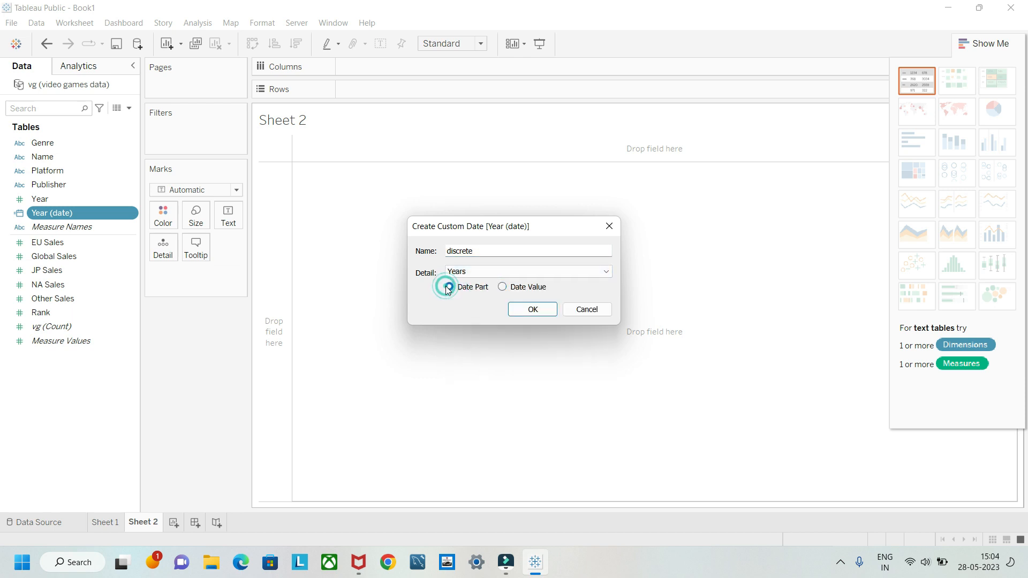
pyautogui.click(533, 310)
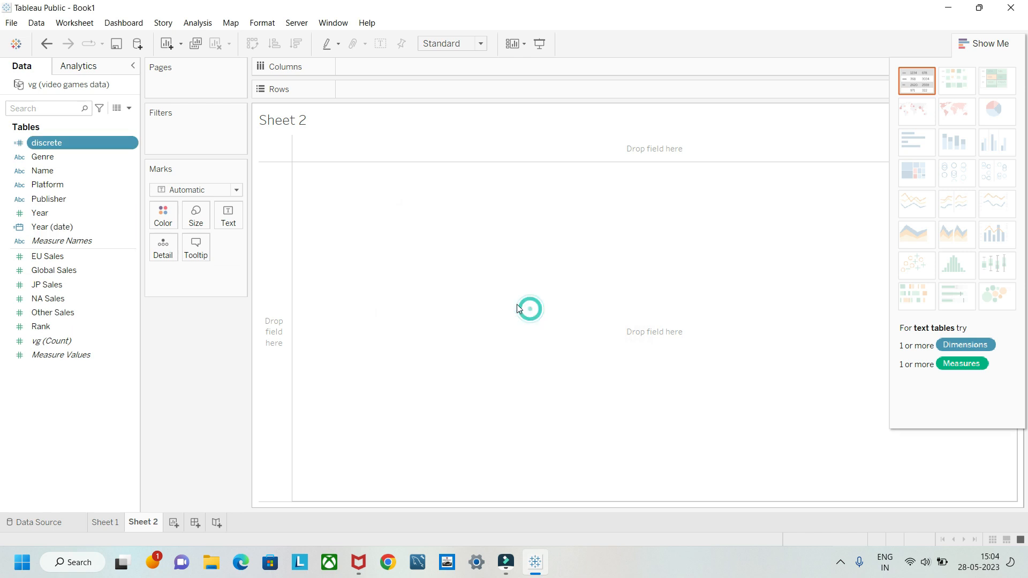
# Step: Create a custom date from Year (date) named "continuosus", with Years as the detail and the Date Value option
pyautogui.rightClick(126, 229)
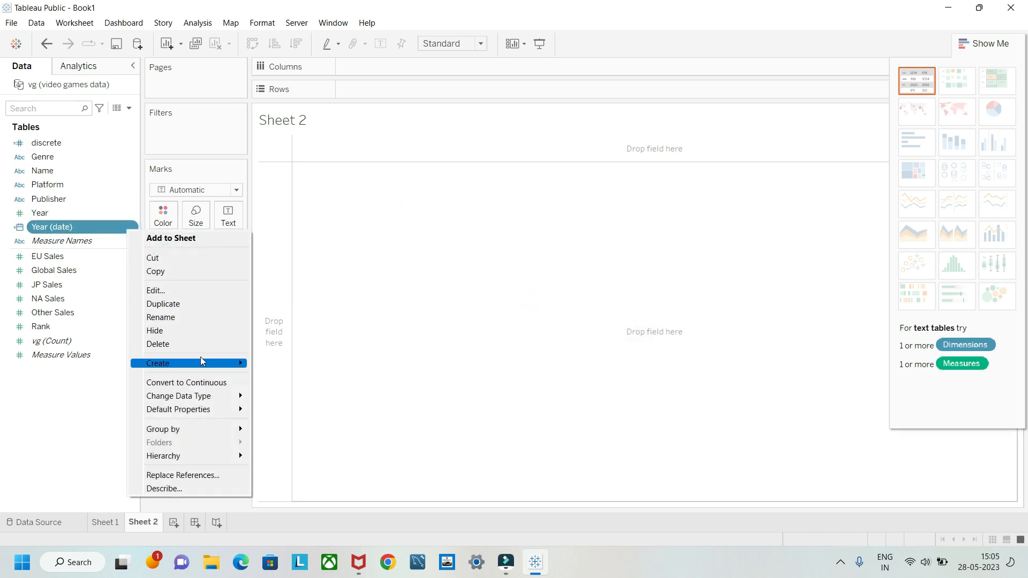
pyautogui.moveTo(201, 360)
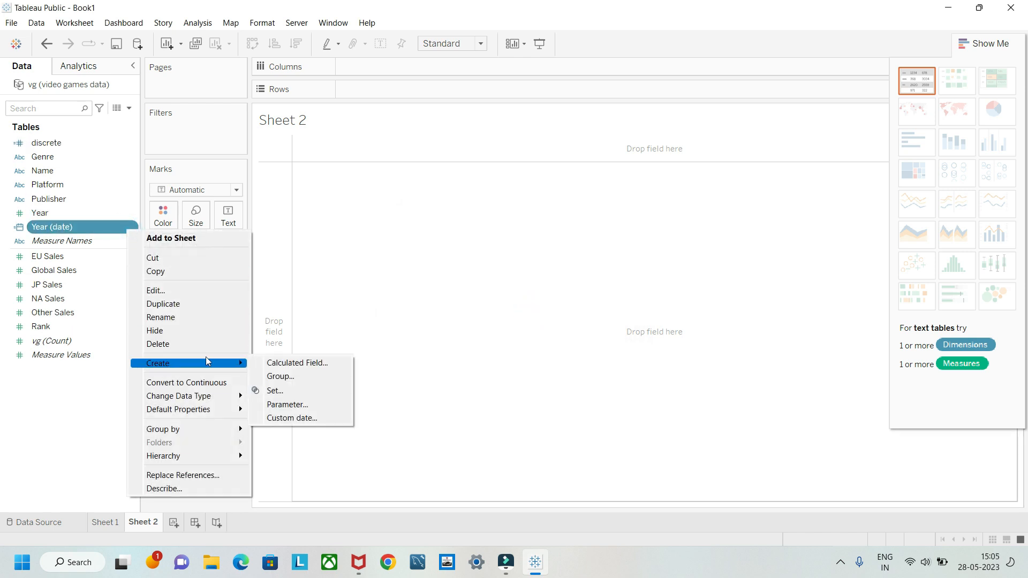
pyautogui.click(288, 418)
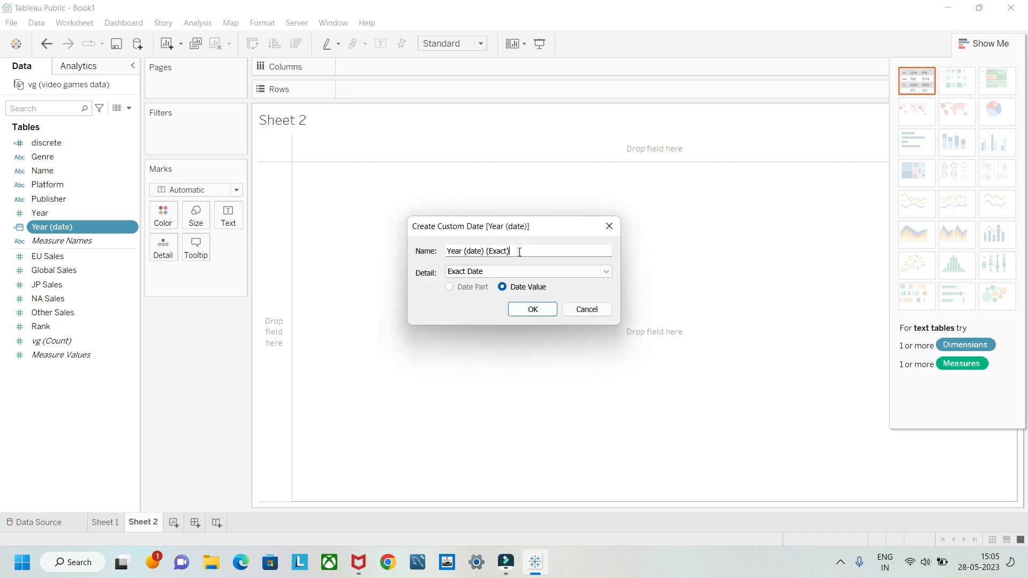
pyautogui.tripleClick(518, 252)
pyautogui.write('continuosus')
pyautogui.click(482, 272)
pyautogui.click(466, 293)
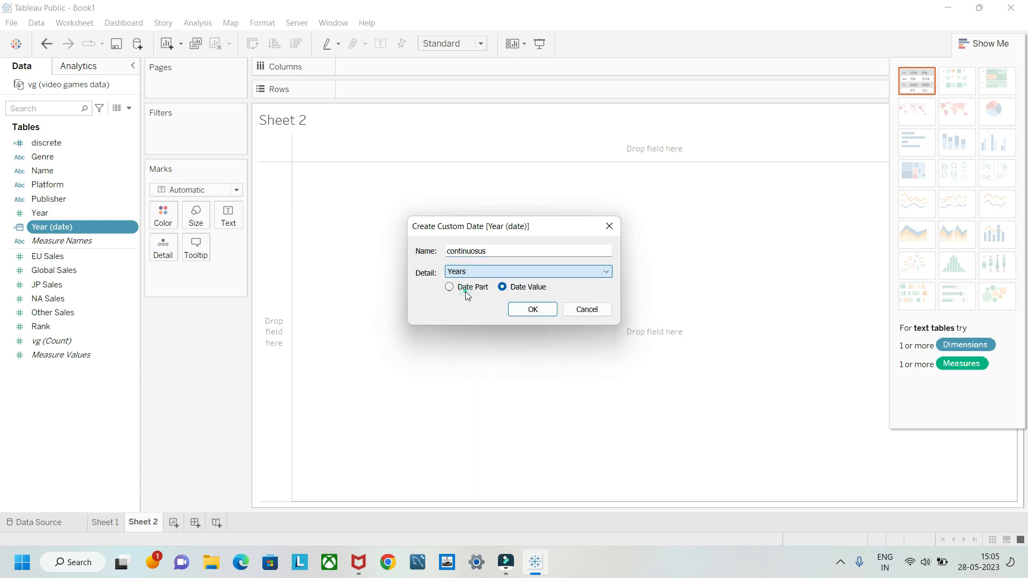
pyautogui.click(532, 313)
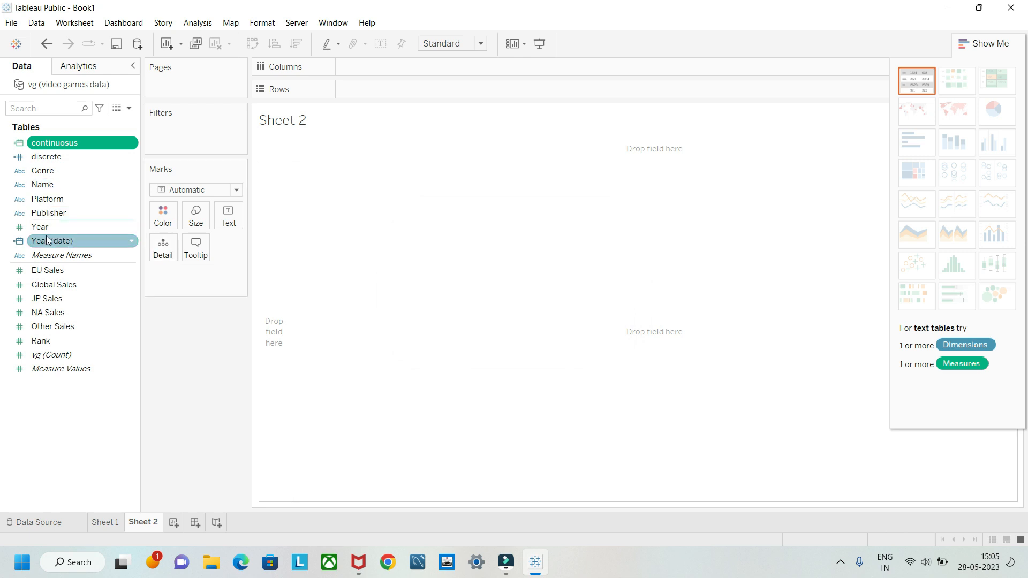
# Step: Place Genre on Columns and the discrete custom date on Rows
pyautogui.moveTo(46, 169); pyautogui.dragTo(359, 66)
pyautogui.click(88, 157)
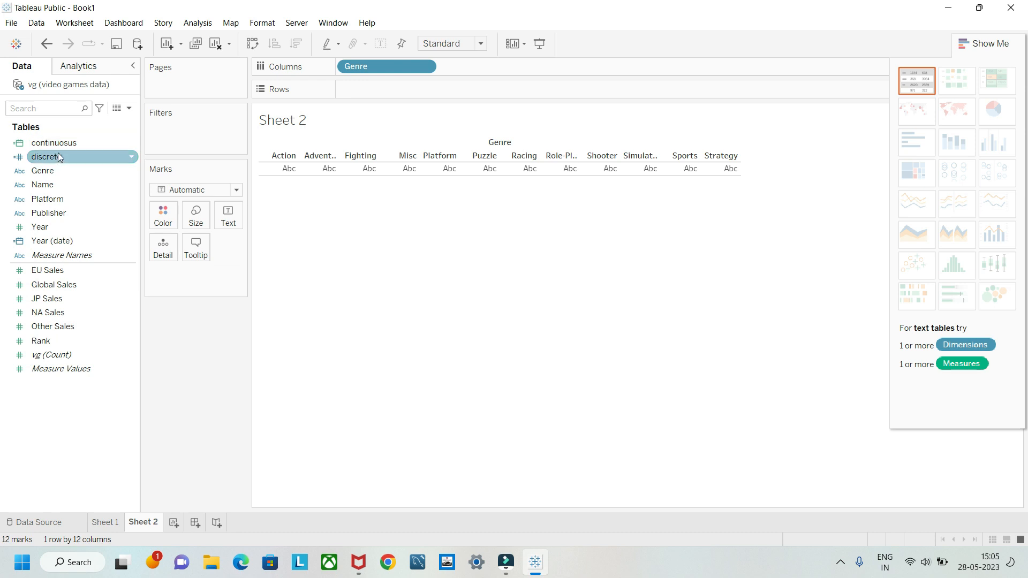
pyautogui.moveTo(58, 159); pyautogui.dragTo(366, 90)
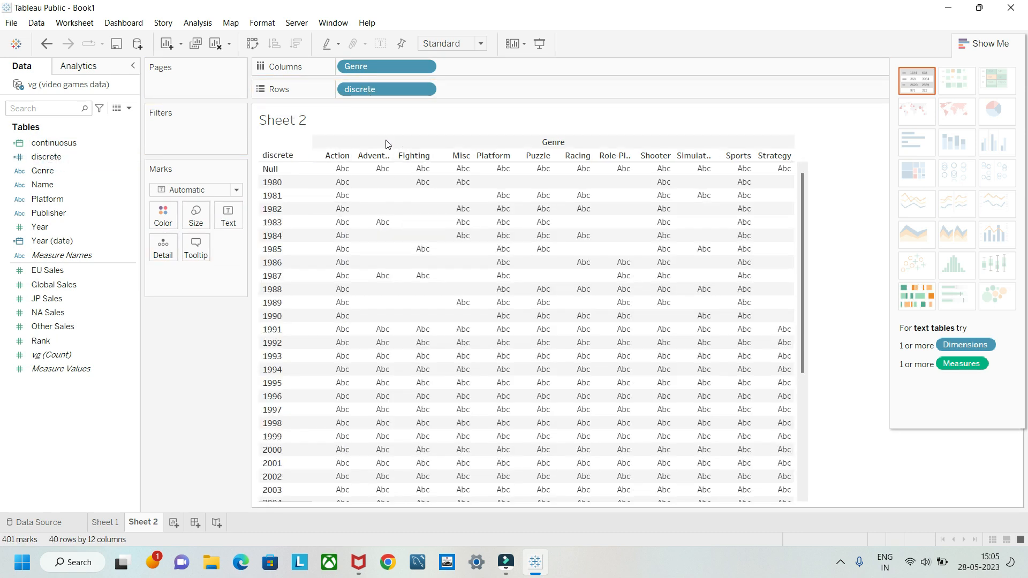
# Step: Try the Bar mark type on the Genre by discrete view, and change it to Line
pyautogui.click(236, 192)
pyautogui.click(231, 217)
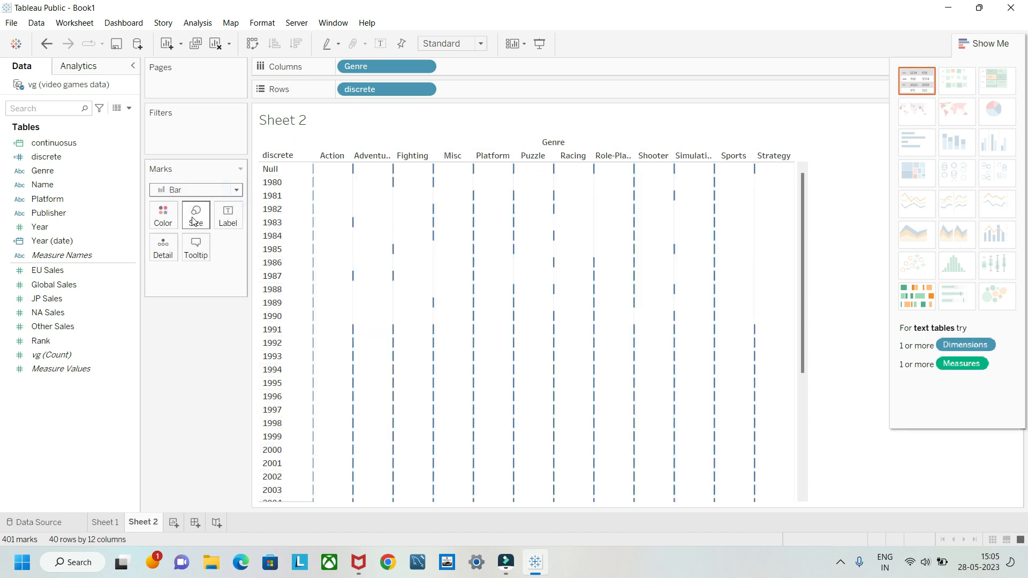
pyautogui.click(237, 192)
pyautogui.click(182, 230)
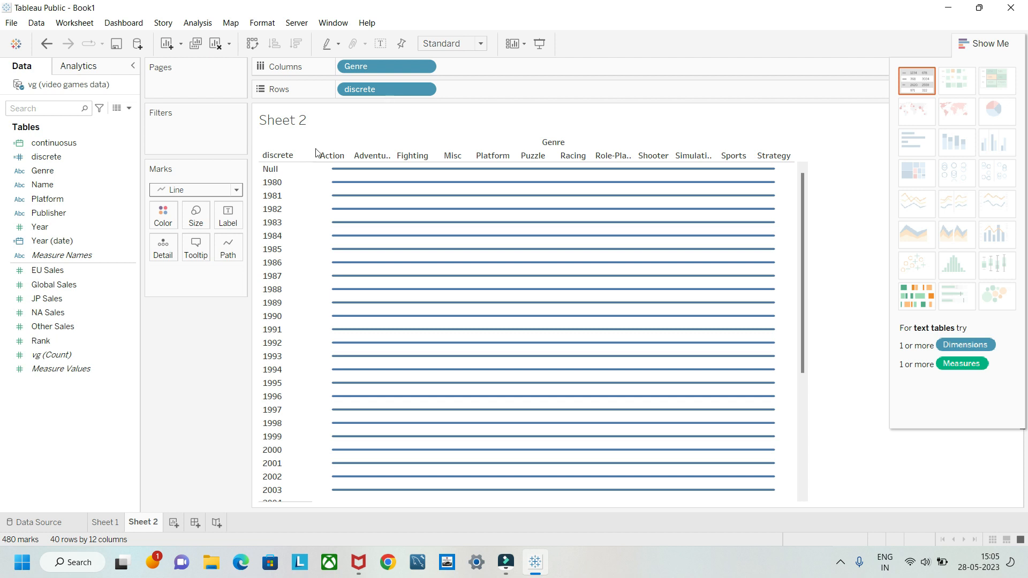
# Step: Replace the discrete date on Rows with the continuosus custom date
pyautogui.click(43, 227)
pyautogui.moveTo(370, 89); pyautogui.dragTo(189, 336)
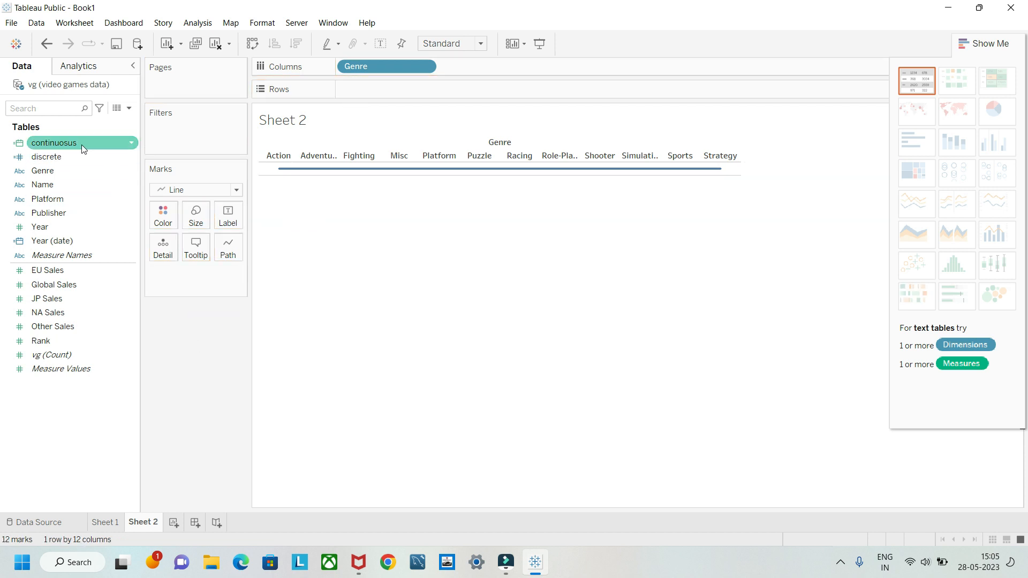
pyautogui.moveTo(82, 144); pyautogui.dragTo(389, 95)
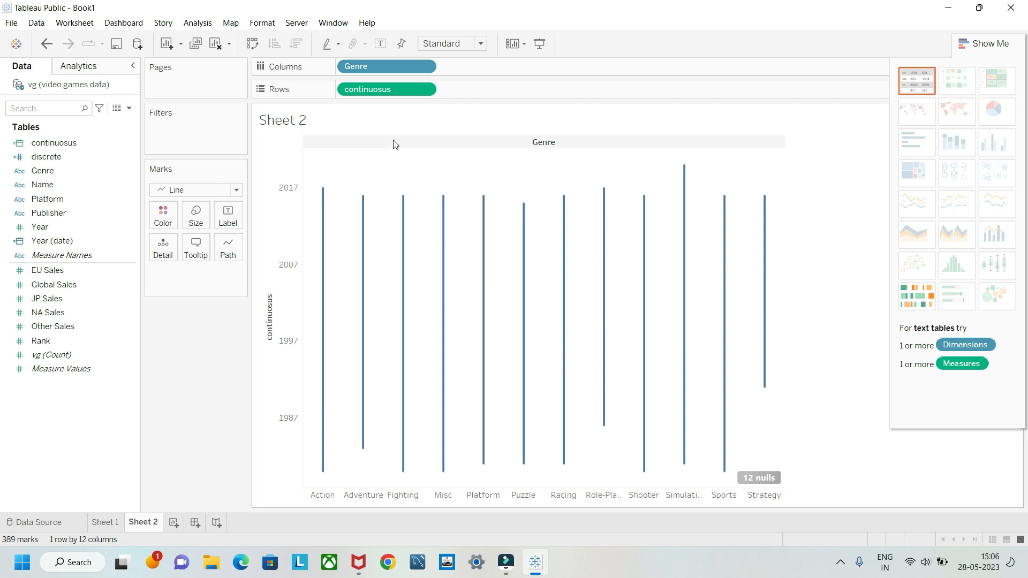
# Step: Replace the continuosus date on Rows with the original Year field
pyautogui.moveTo(381, 92); pyautogui.dragTo(172, 387)
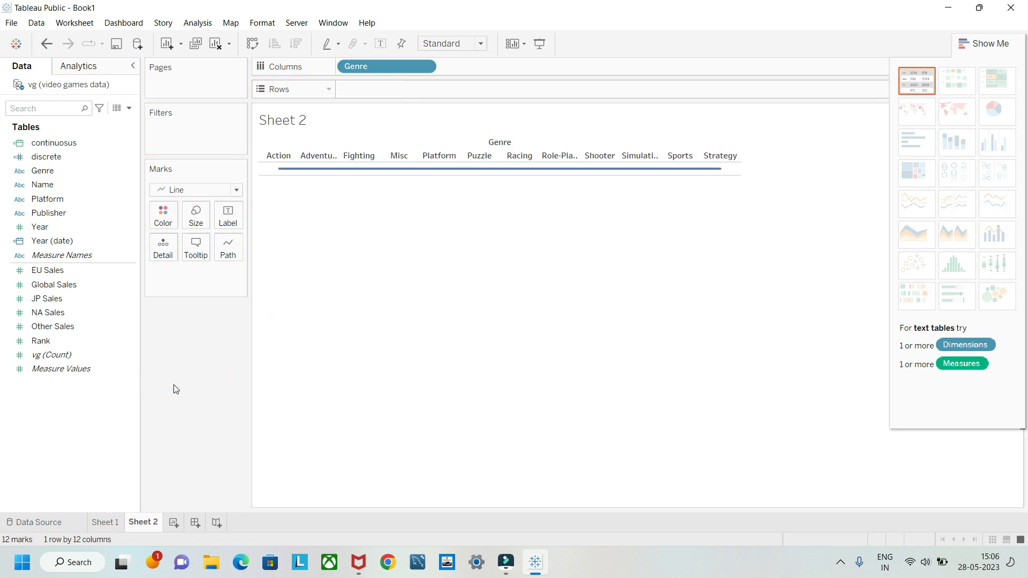
pyautogui.click(45, 231)
pyautogui.moveTo(45, 234); pyautogui.dragTo(357, 92)
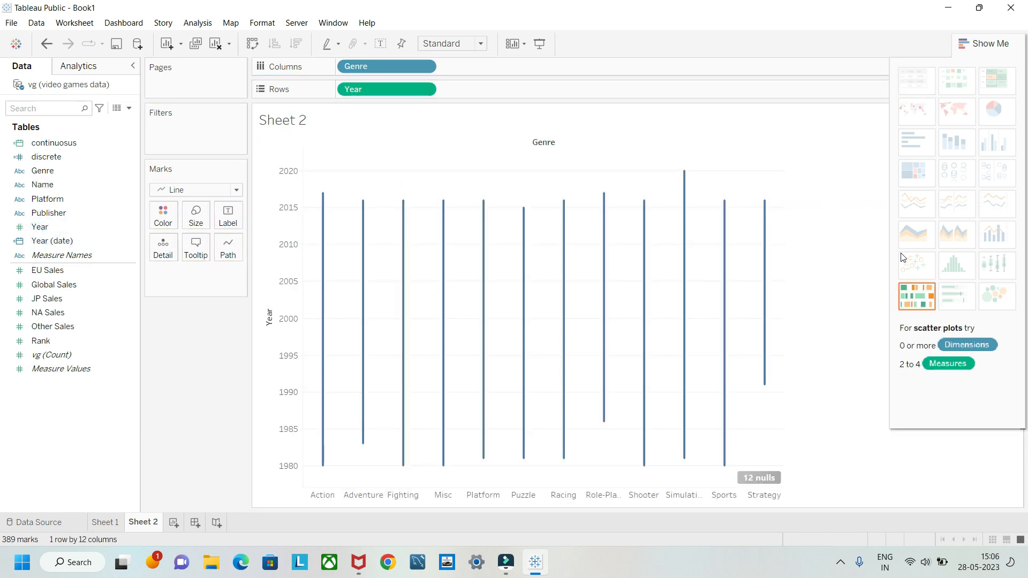
# Step: Add NA Sales to Columns beside Genre to chart it against Year
pyautogui.click(35, 244)
pyautogui.moveTo(36, 245); pyautogui.dragTo(210, 328)
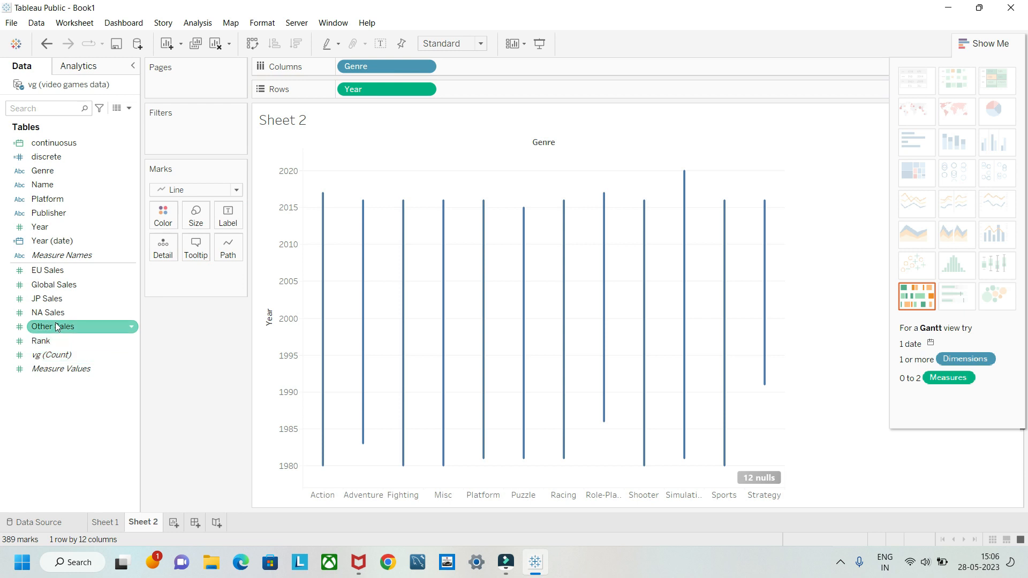
pyautogui.moveTo(52, 312); pyautogui.dragTo(494, 69)
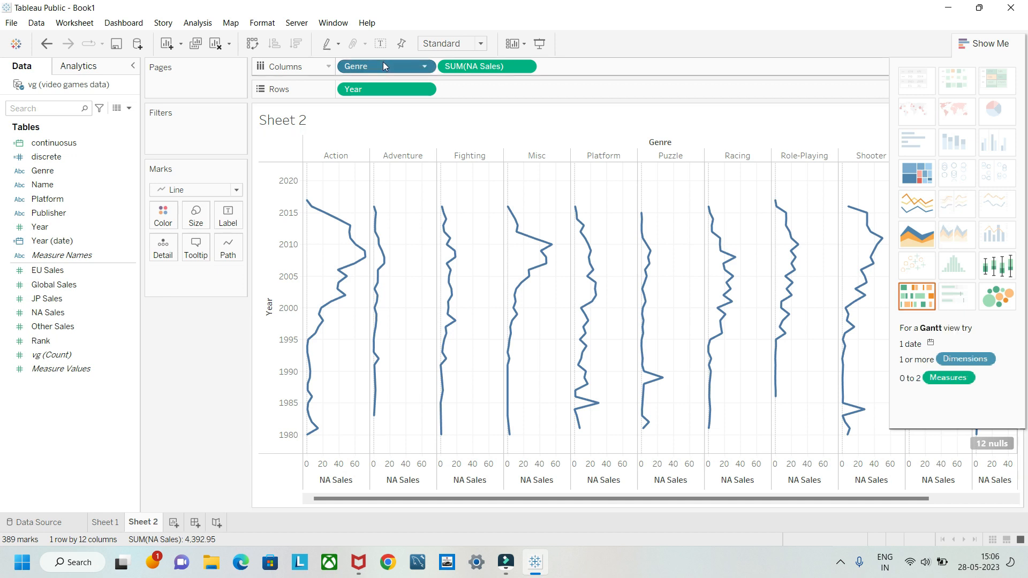
# Step: Clear the worksheet by removing Genre, Year and NA Sales from the shelves
pyautogui.moveTo(384, 62); pyautogui.dragTo(168, 378)
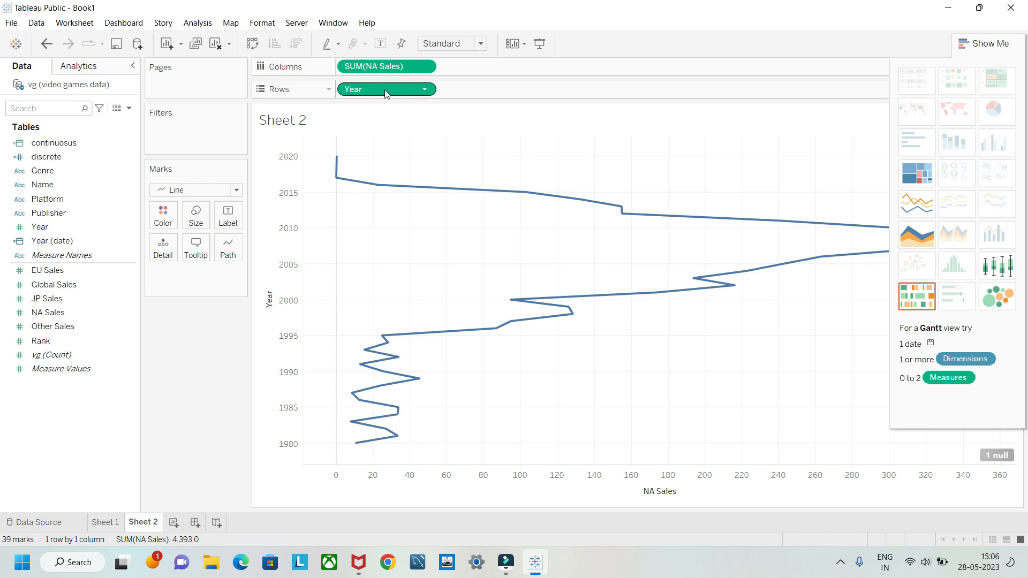
pyautogui.moveTo(385, 88); pyautogui.dragTo(172, 374)
pyautogui.moveTo(378, 65); pyautogui.dragTo(185, 332)
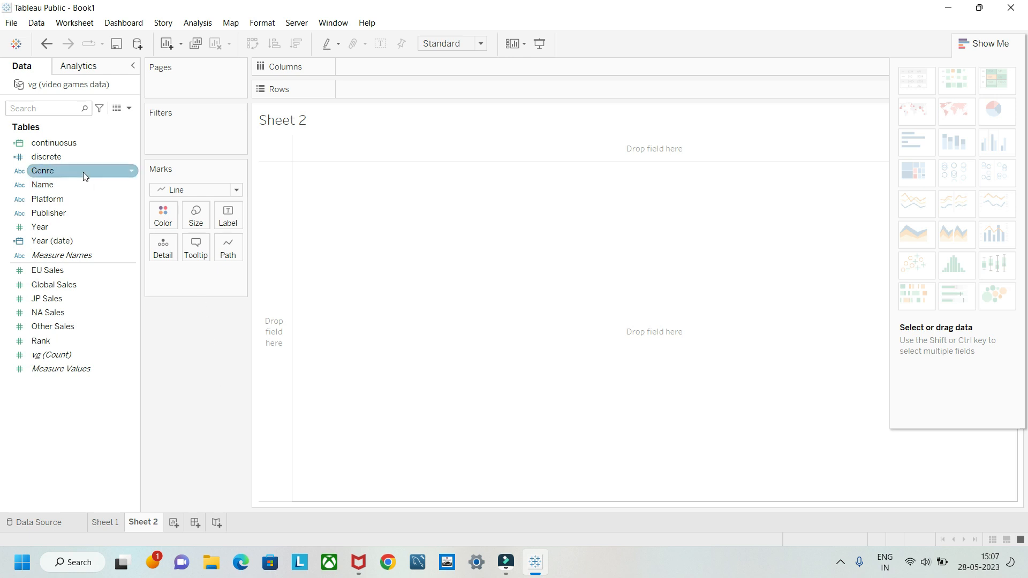
# Step: Build a text table with Genre as rows and EU Sales and JP Sales as the measures
pyautogui.click(46, 172)
pyautogui.moveTo(46, 172); pyautogui.dragTo(360, 69)
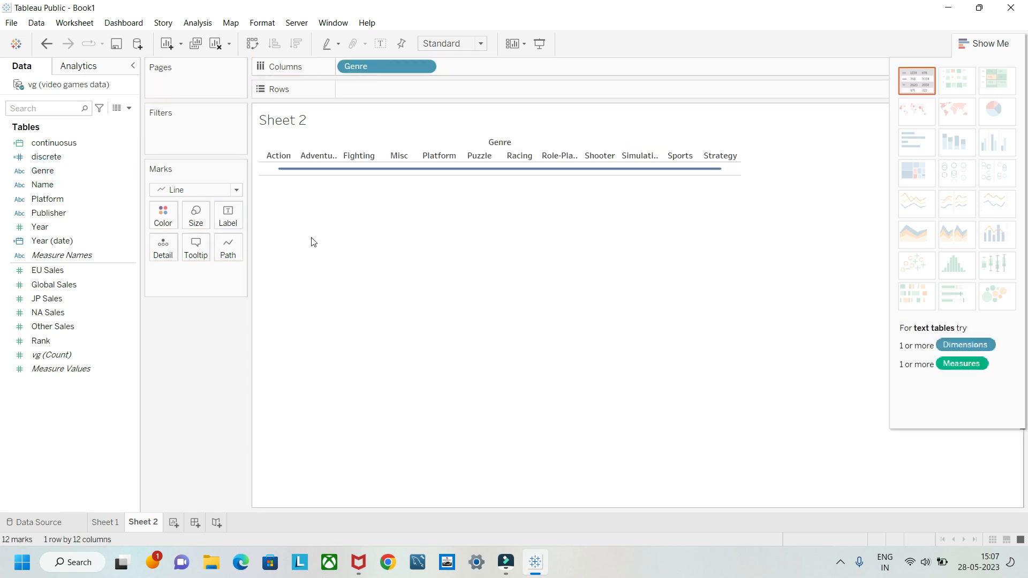
pyautogui.moveTo(49, 271); pyautogui.dragTo(327, 164)
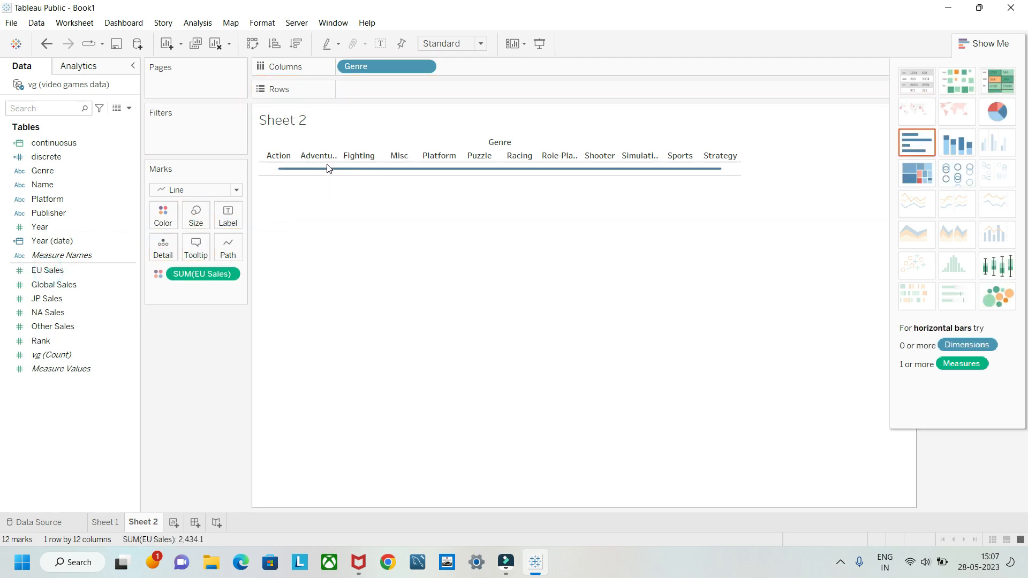
pyautogui.click(905, 78)
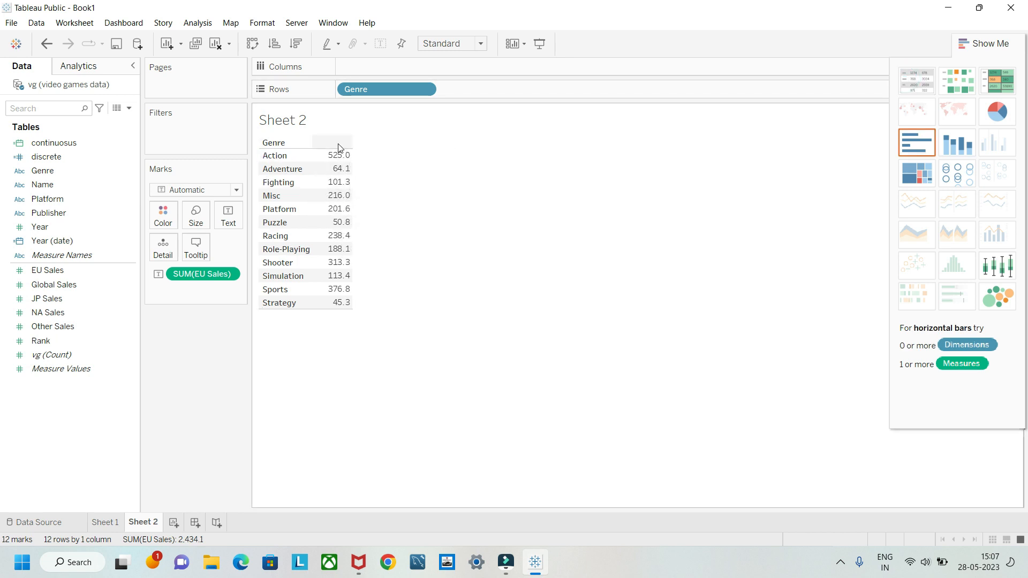
pyautogui.moveTo(83, 300); pyautogui.dragTo(344, 223)
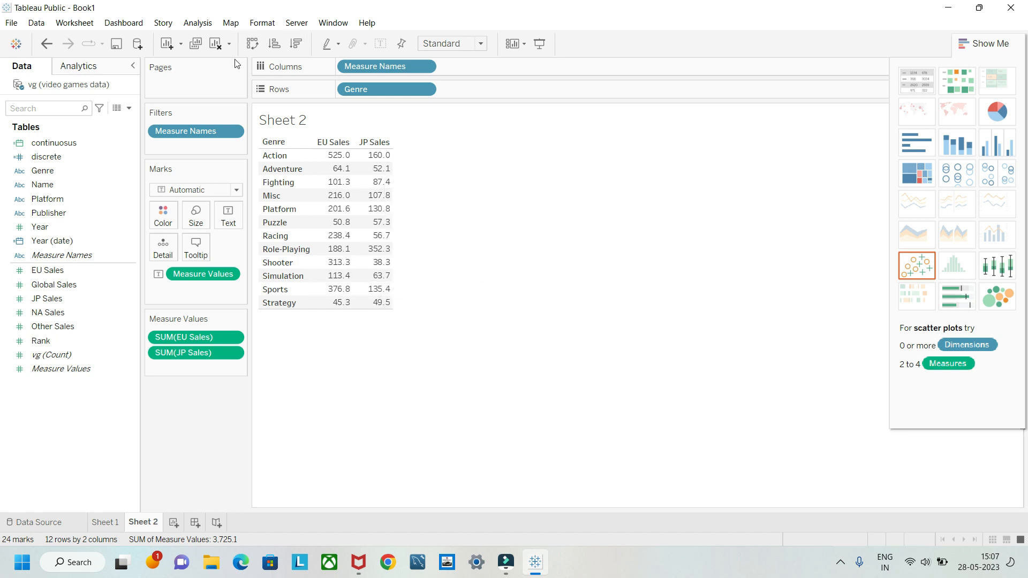
# Step: Show column grand totals for the sales table and set all totals to use Automatic
pyautogui.click(191, 19)
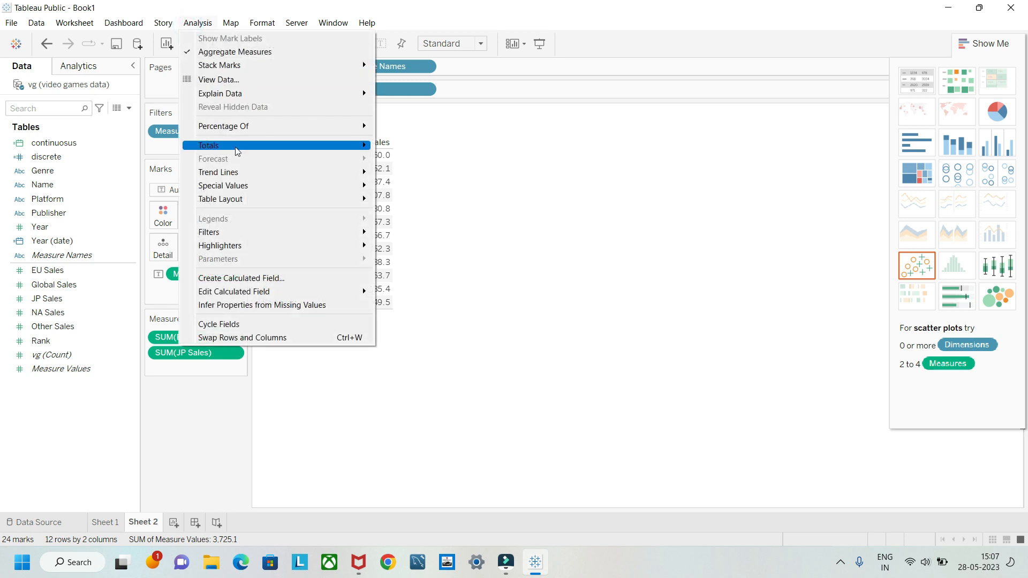
pyautogui.moveTo(237, 152)
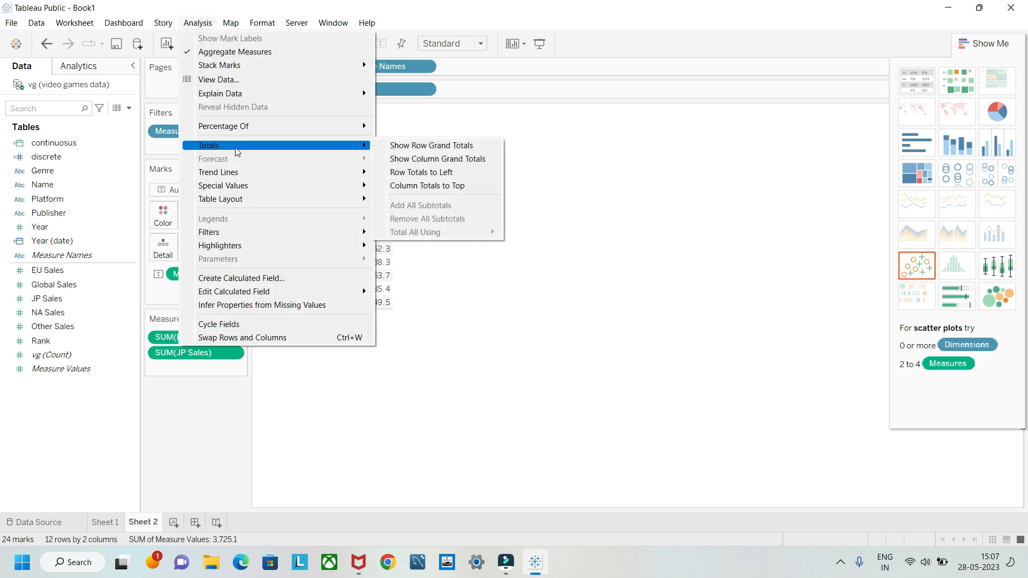
pyautogui.click(443, 163)
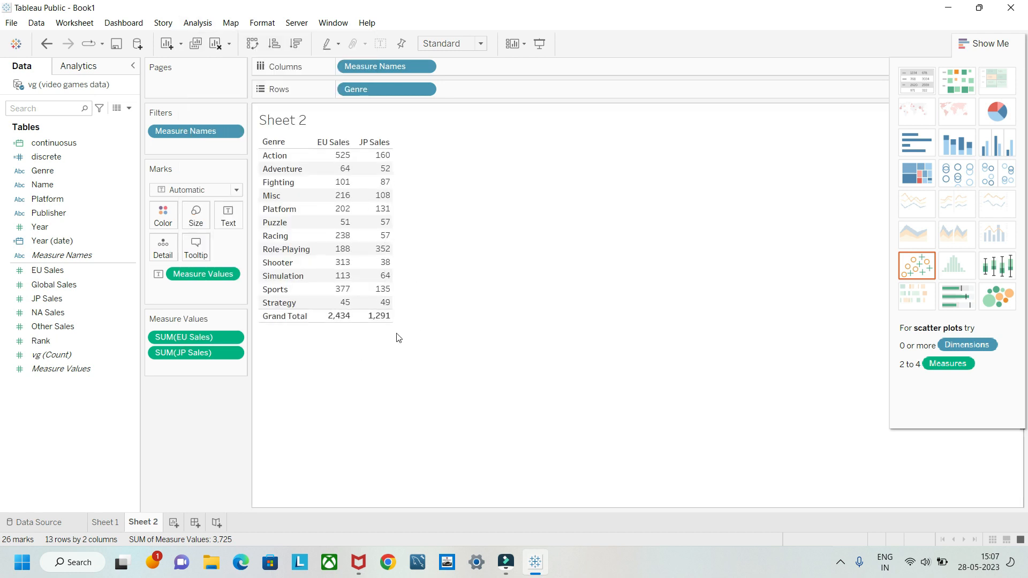
pyautogui.click(198, 23)
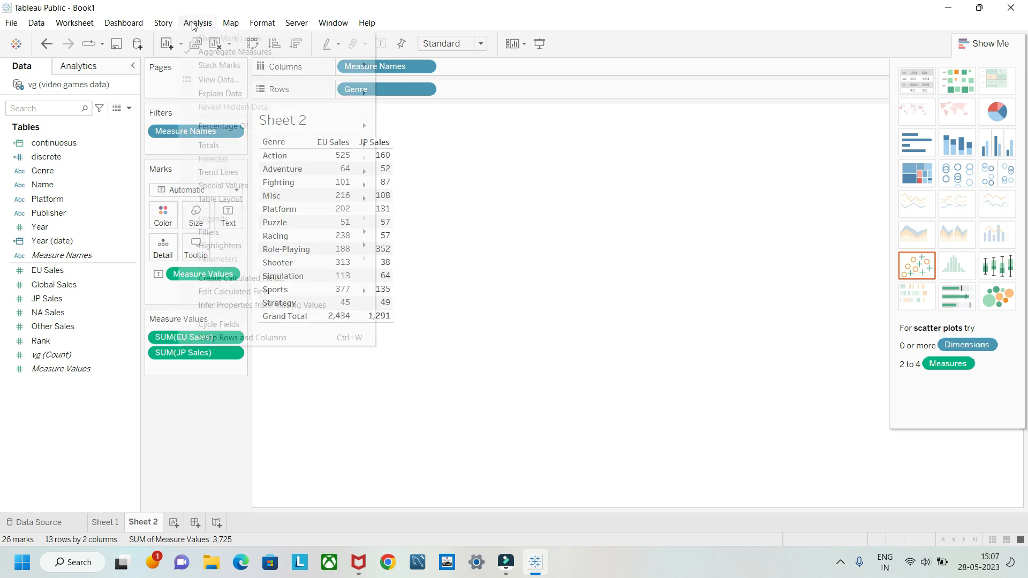
pyautogui.moveTo(240, 154)
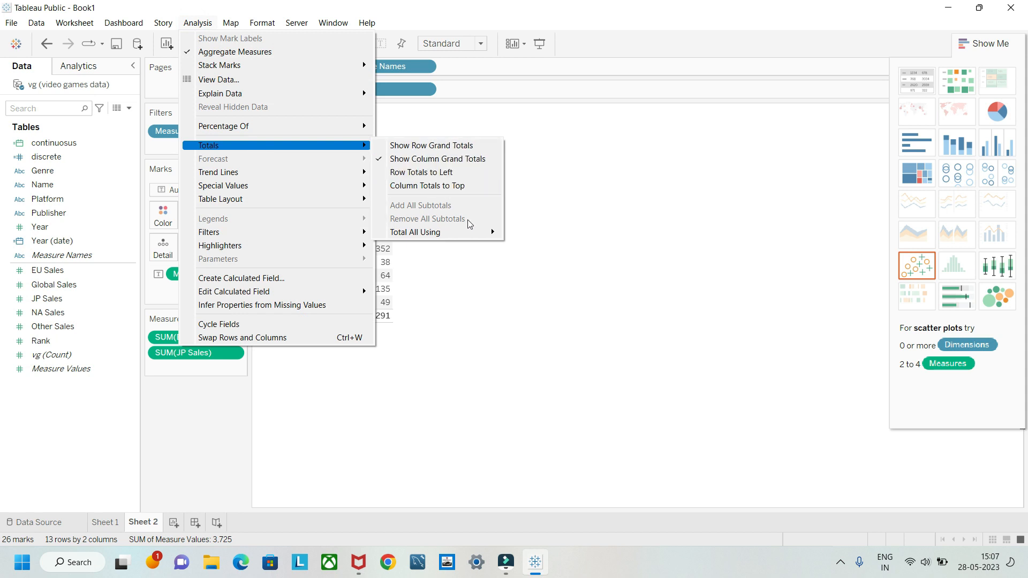
pyautogui.moveTo(469, 230)
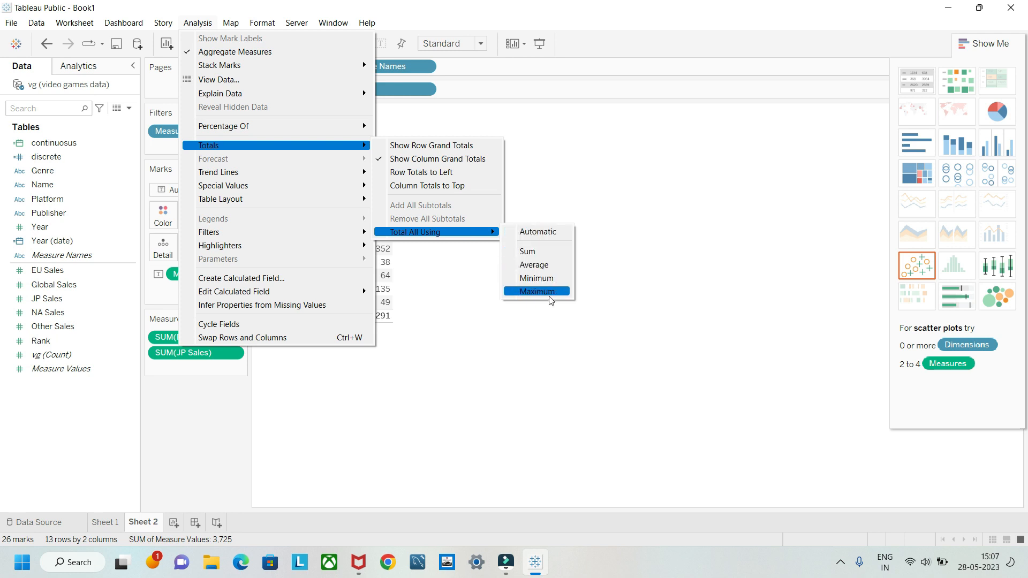
pyautogui.click(555, 234)
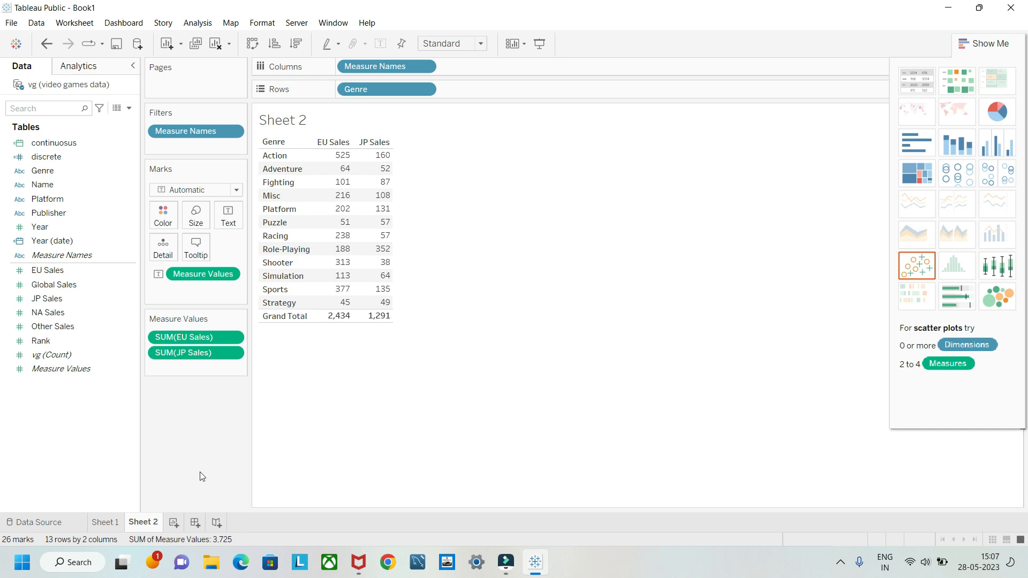
# Step: Duplicate Sheet 2 and convert the copy into a heat map of EU Sales and JP Sales by Genre
pyautogui.rightClick(143, 523)
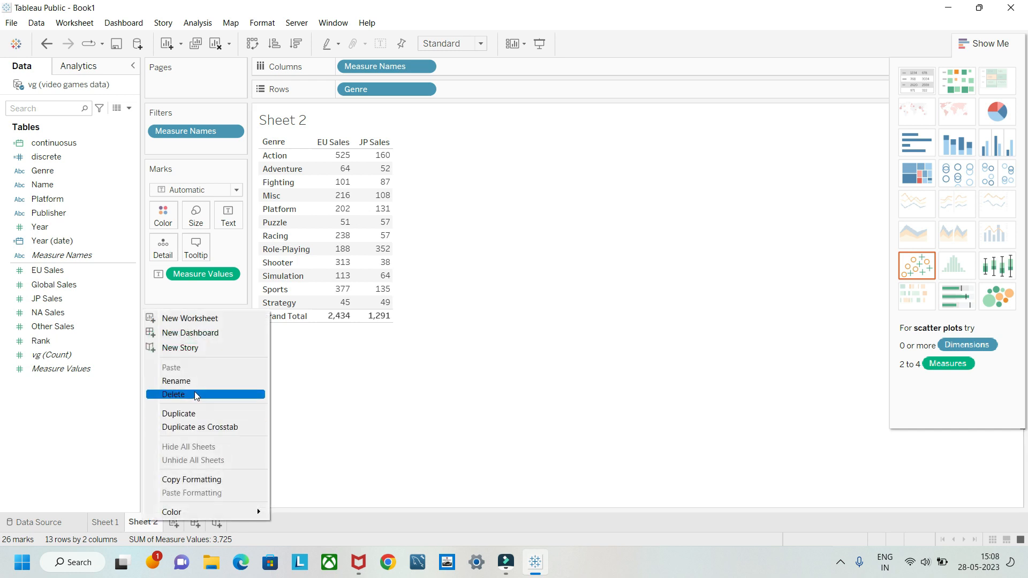
pyautogui.click(195, 414)
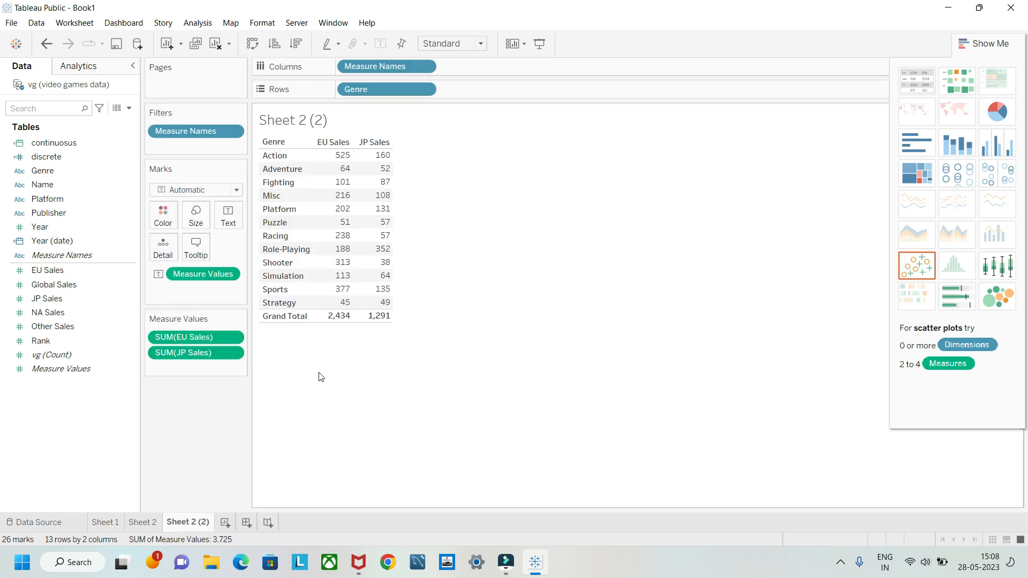
pyautogui.click(954, 85)
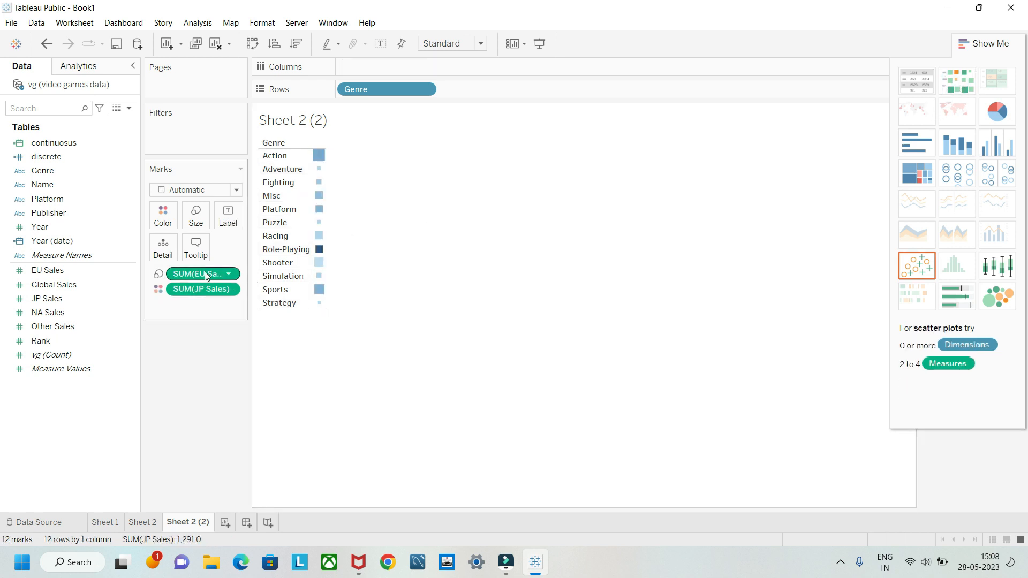
pyautogui.moveTo(320, 161)
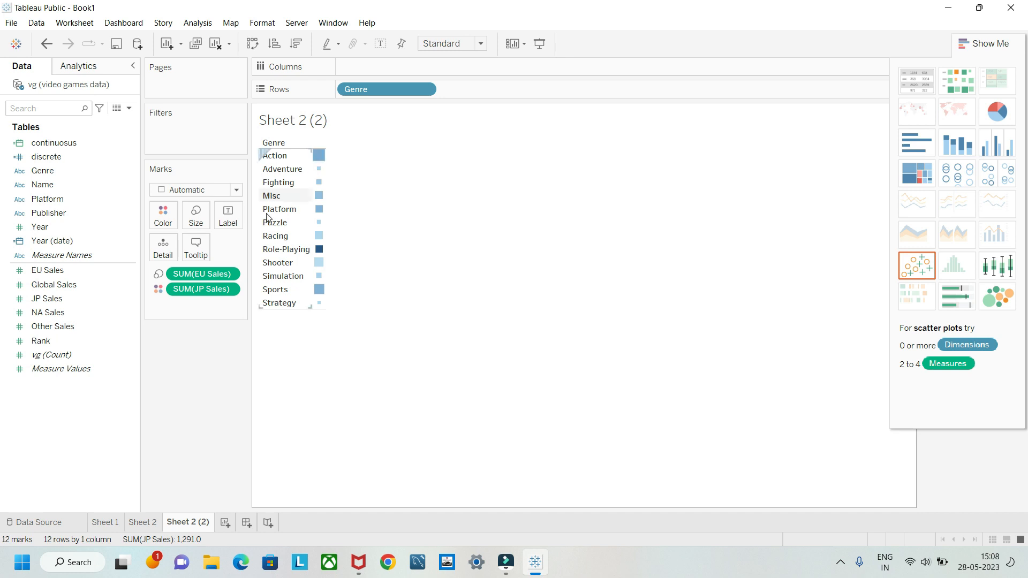
# Step: Remove the sales measures from the copied sheet and rebuild the heat map with only EU Sales by Genre
pyautogui.moveTo(205, 287); pyautogui.dragTo(185, 440)
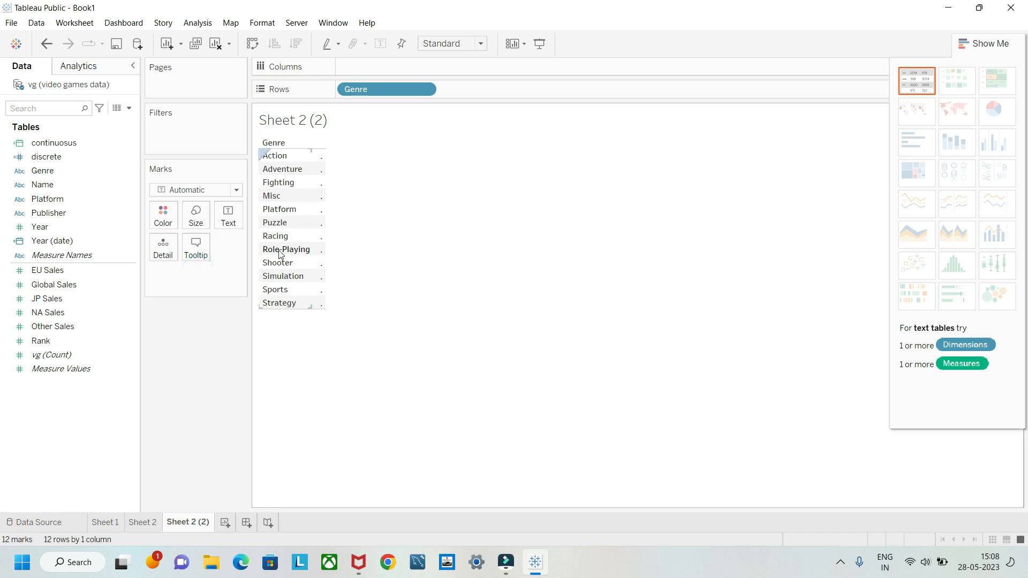
pyautogui.click(65, 271)
pyautogui.moveTo(66, 270); pyautogui.dragTo(320, 198)
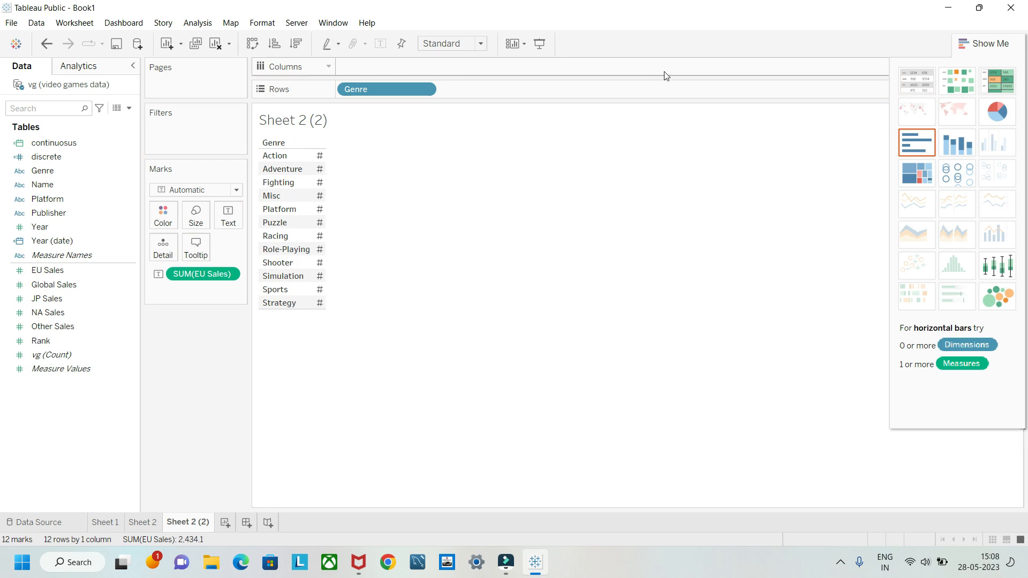
pyautogui.click(961, 85)
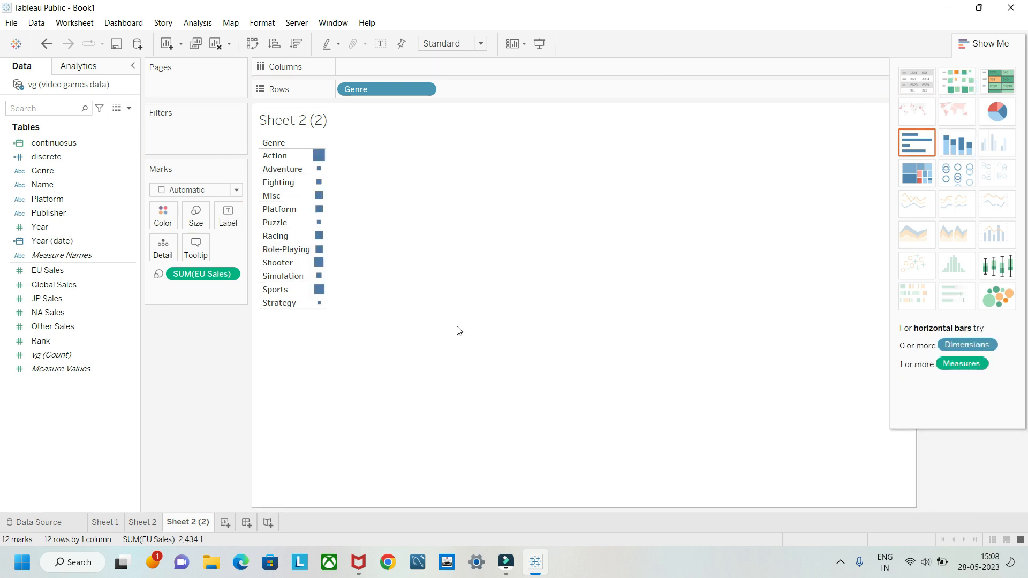
# Step: Add JP Sales to the EU Sales heat map as the colour measure
pyautogui.click(52, 301)
pyautogui.moveTo(51, 301); pyautogui.dragTo(324, 231)
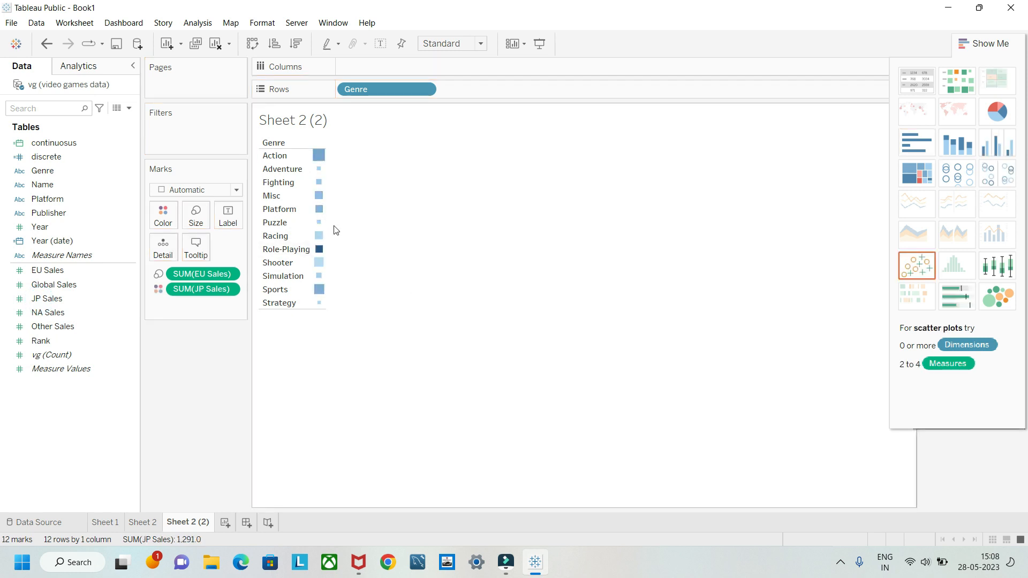
pyautogui.moveTo(323, 236)
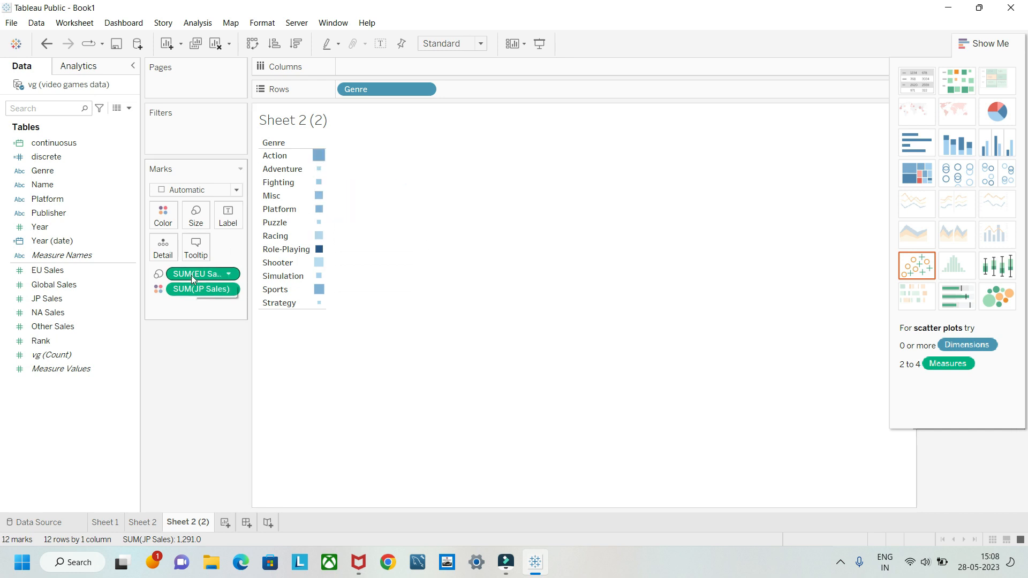
# Step: Clear EU Sales, JP Sales and Genre from Sheet 2 (2)
pyautogui.moveTo(204, 273); pyautogui.dragTo(184, 418)
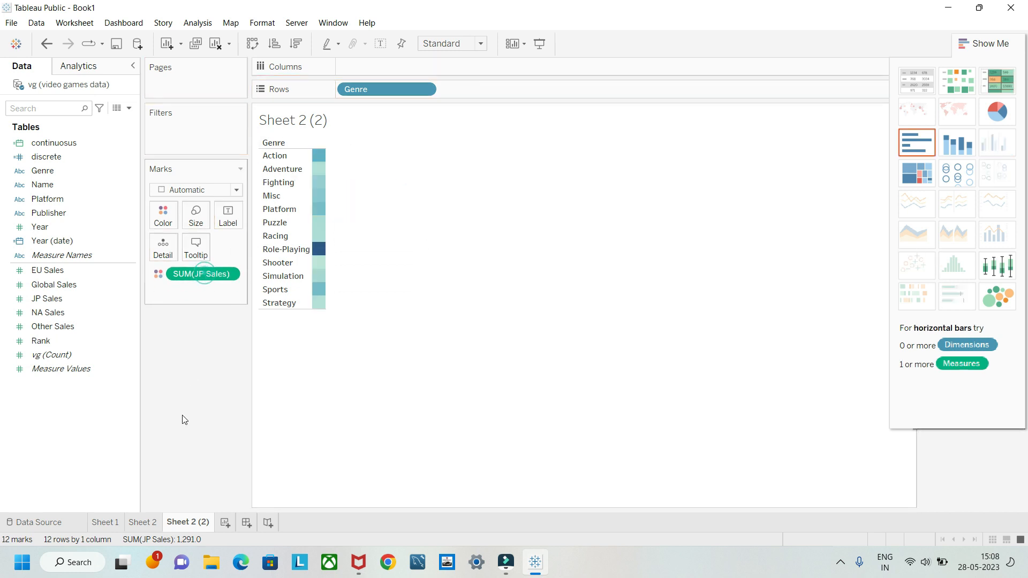
pyautogui.moveTo(198, 273); pyautogui.dragTo(187, 434)
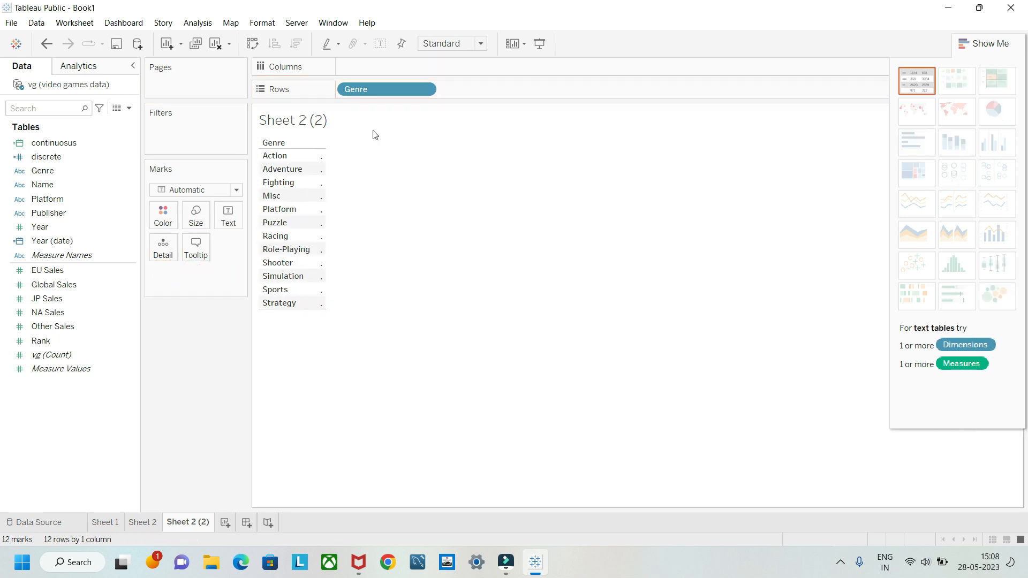
pyautogui.moveTo(370, 88); pyautogui.dragTo(181, 388)
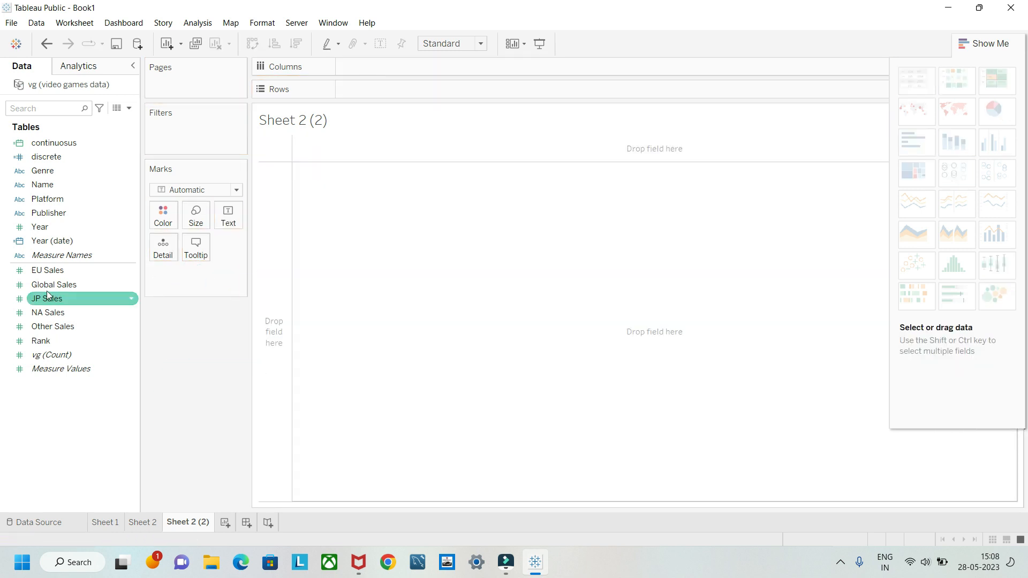
# Step: Place Genre and EU Sales on the empty sheet and show them as a heat map
pyautogui.moveTo(45, 171); pyautogui.dragTo(365, 67)
pyautogui.click(57, 272)
pyautogui.moveTo(56, 272); pyautogui.dragTo(283, 173)
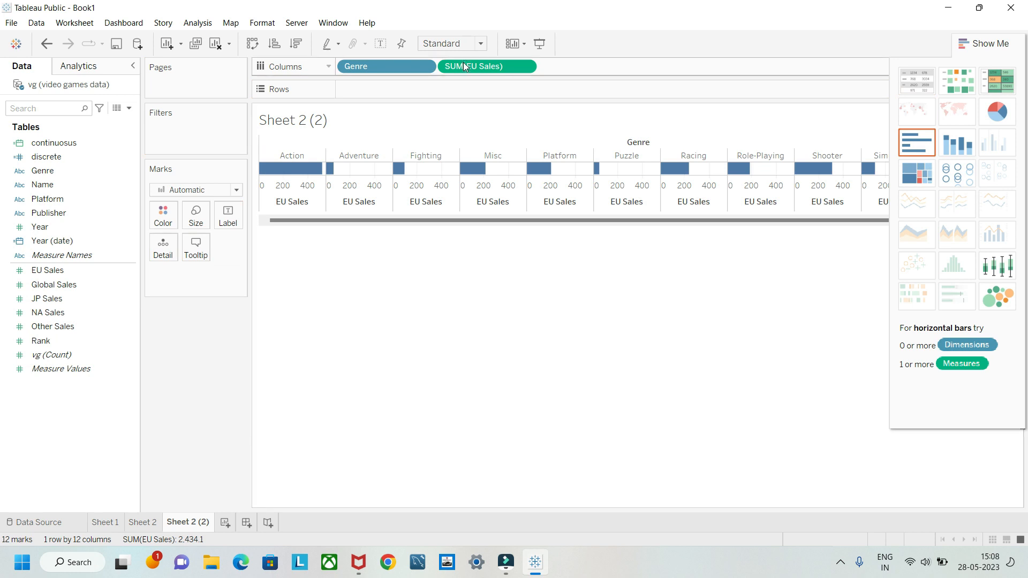
pyautogui.moveTo(464, 63); pyautogui.dragTo(374, 92)
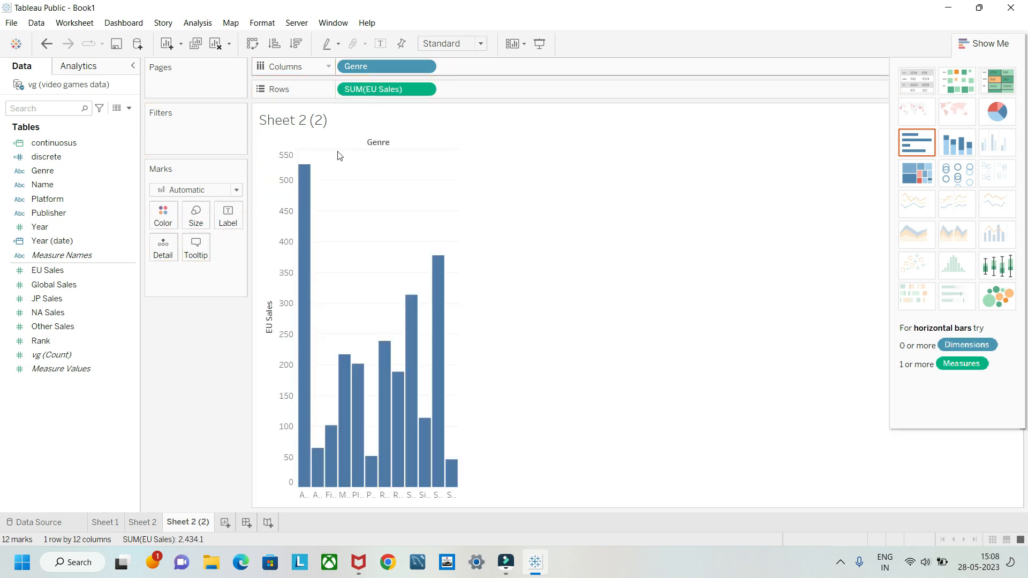
pyautogui.click(954, 82)
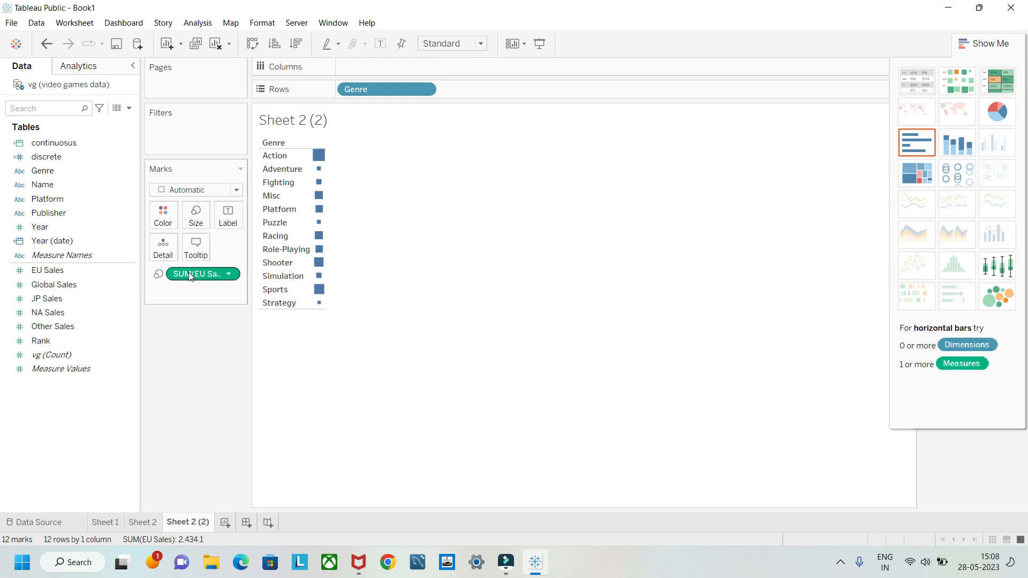
# Step: Size the heat map marks by JP Sales in place of EU Sales and colour them by EU Sales
pyautogui.click(59, 303)
pyautogui.moveTo(59, 303); pyautogui.dragTo(190, 221)
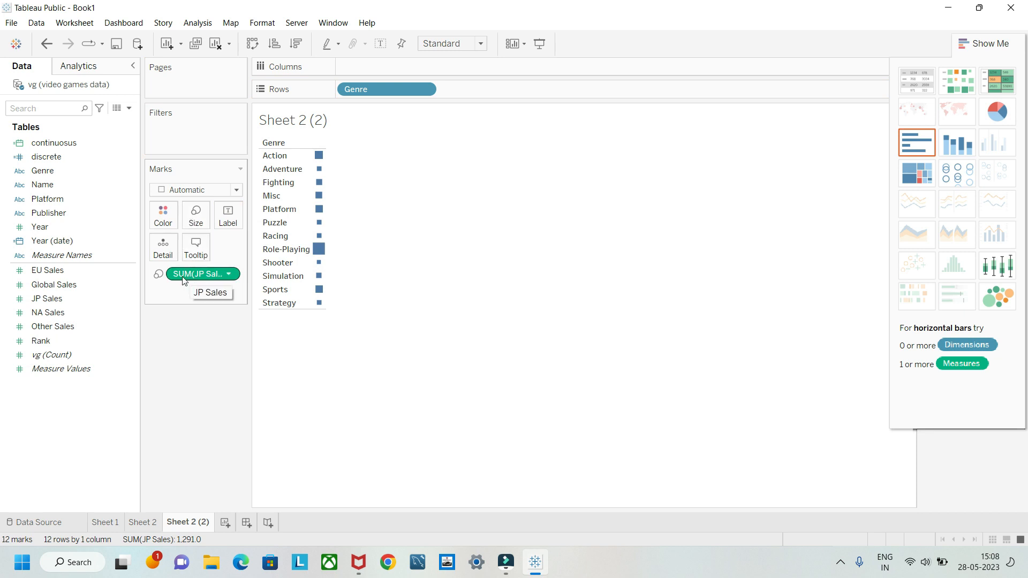
pyautogui.click(64, 270)
pyautogui.moveTo(69, 269); pyautogui.dragTo(325, 211)
pyautogui.moveTo(325, 211); pyautogui.dragTo(321, 212)
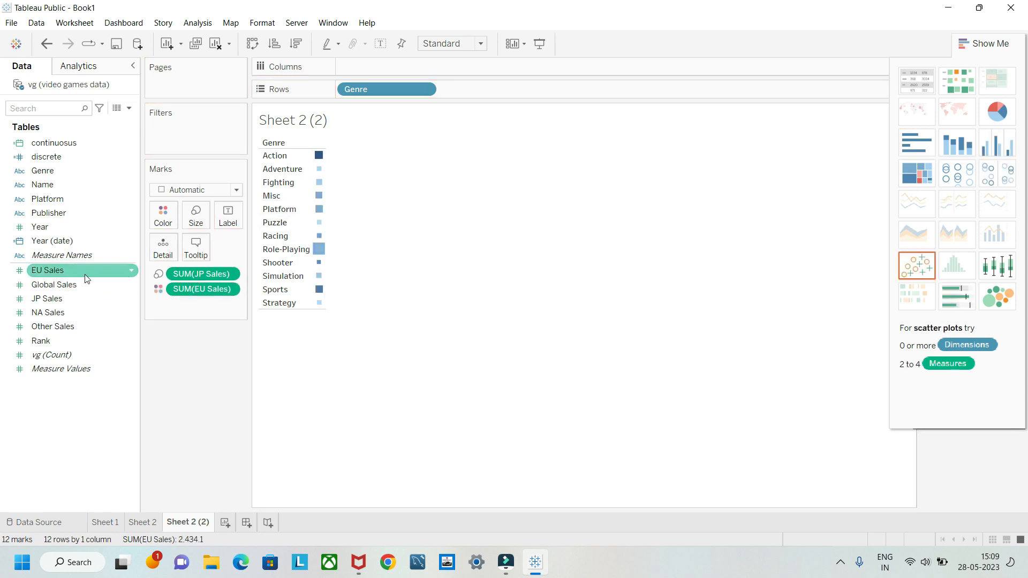
# Step: Add Global Sales and JP Sales as further measure columns in the heat map and widen the columns
pyautogui.moveTo(62, 289); pyautogui.dragTo(327, 214)
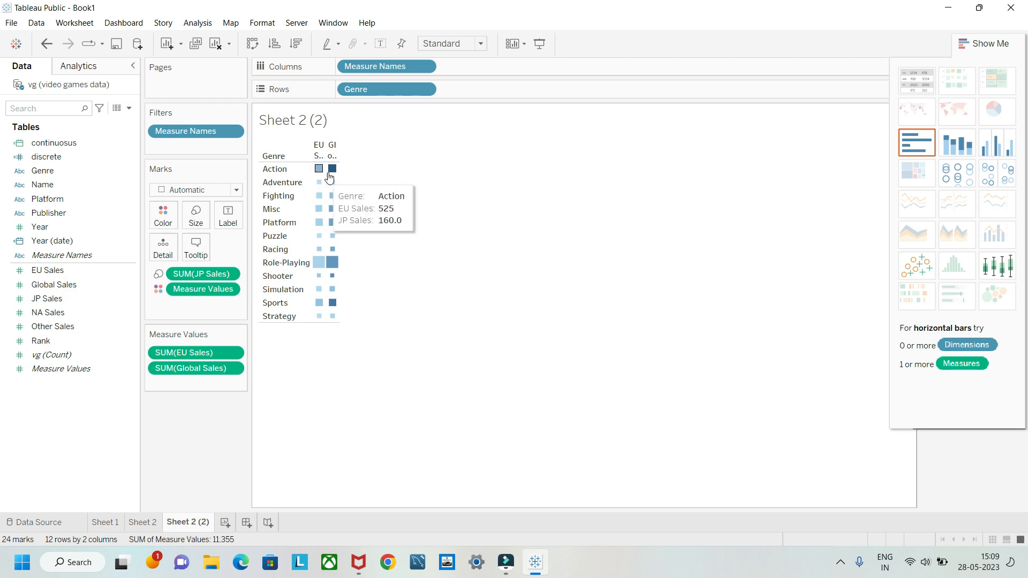
pyautogui.moveTo(326, 156); pyautogui.dragTo(362, 161)
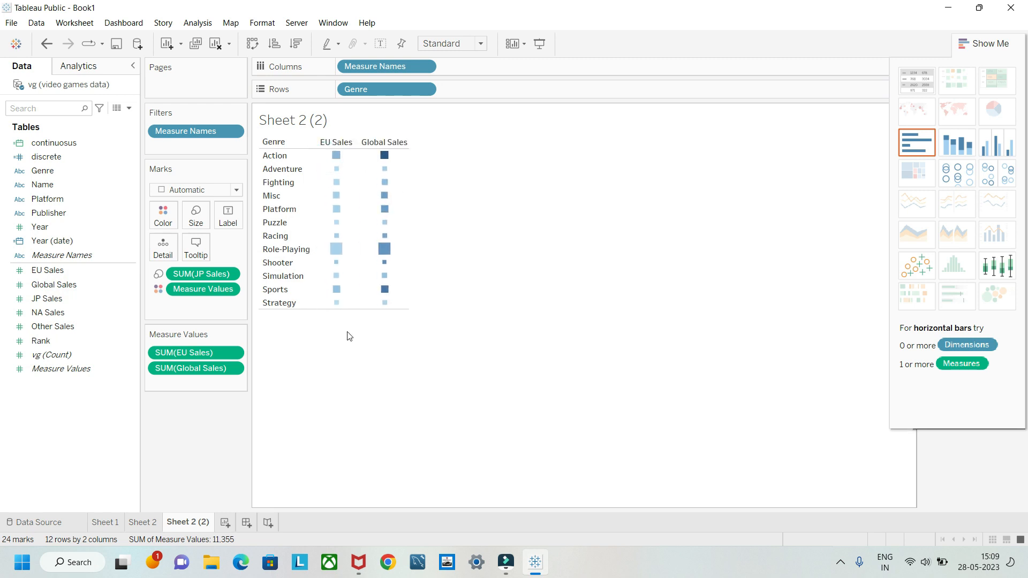
pyautogui.moveTo(60, 302); pyautogui.dragTo(403, 168)
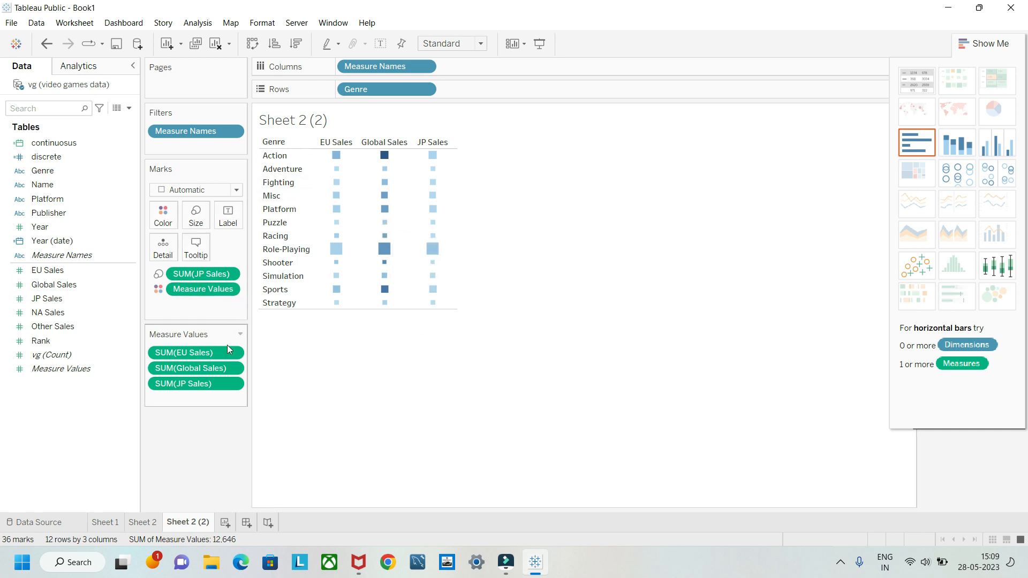
# Step: Apply the Green-Blue Diverging palette to the heat map's Measure Values colours
pyautogui.click(164, 216)
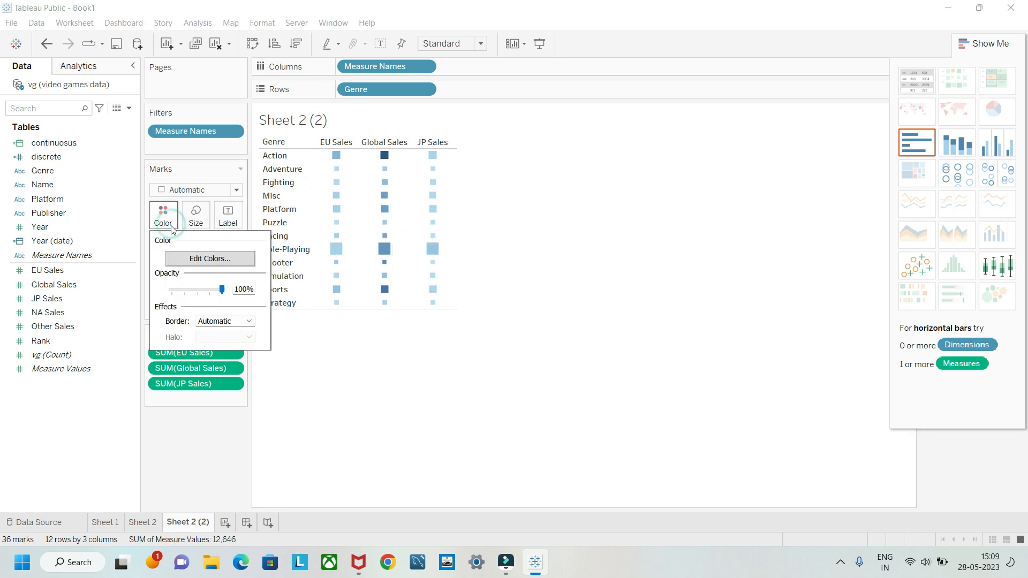
pyautogui.click(226, 259)
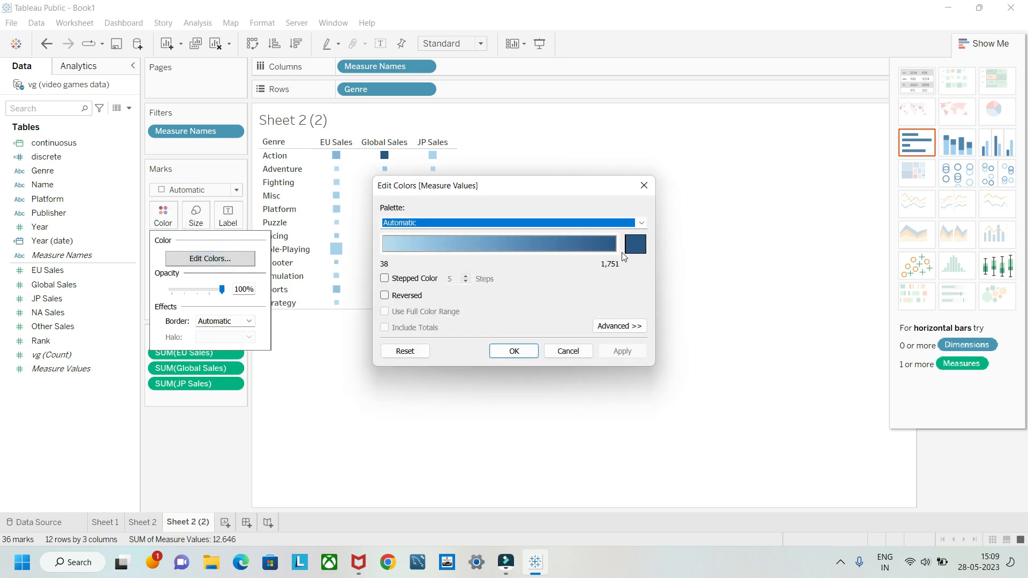
pyautogui.click(602, 327)
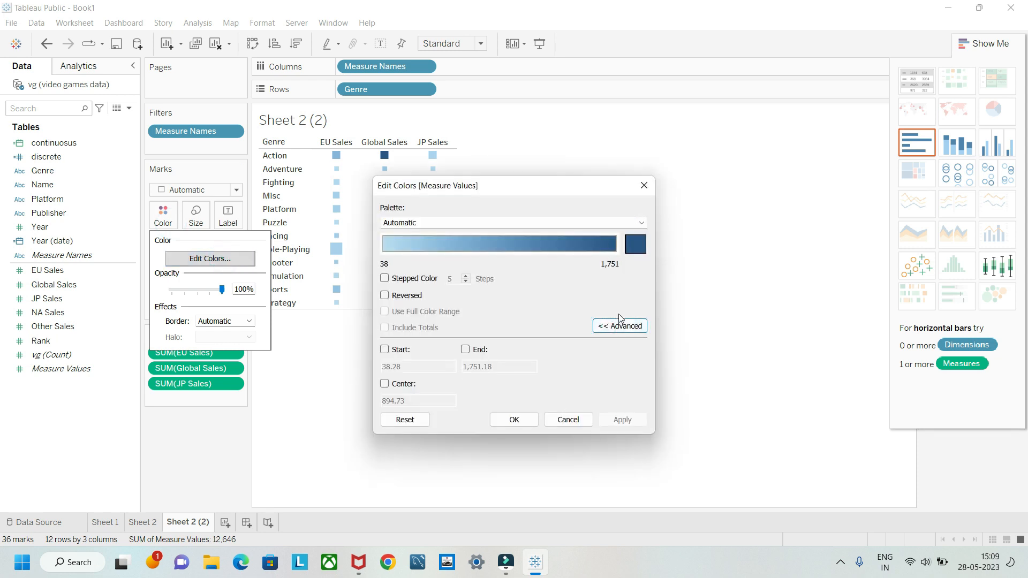
pyautogui.click(621, 225)
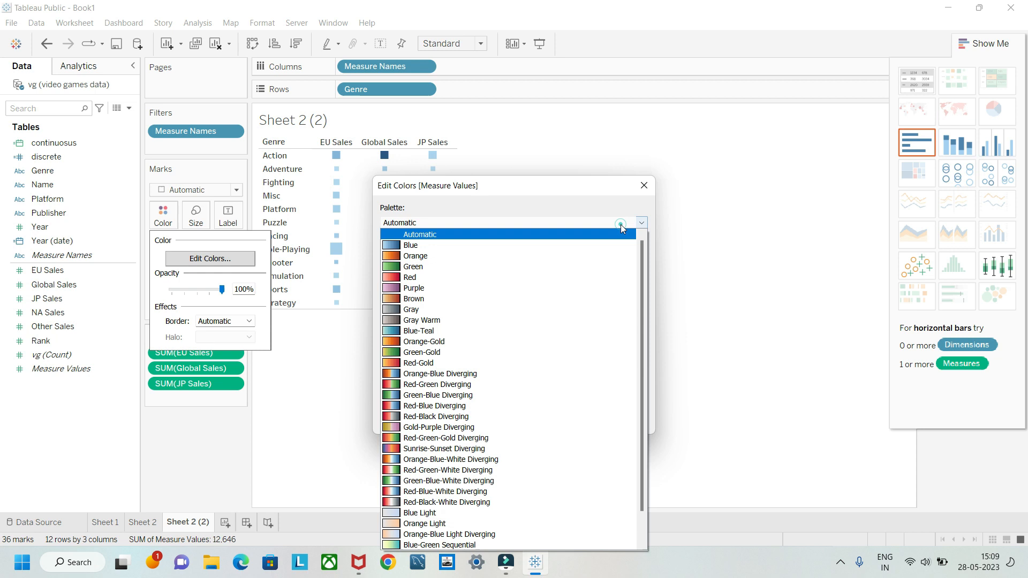
pyautogui.click(411, 393)
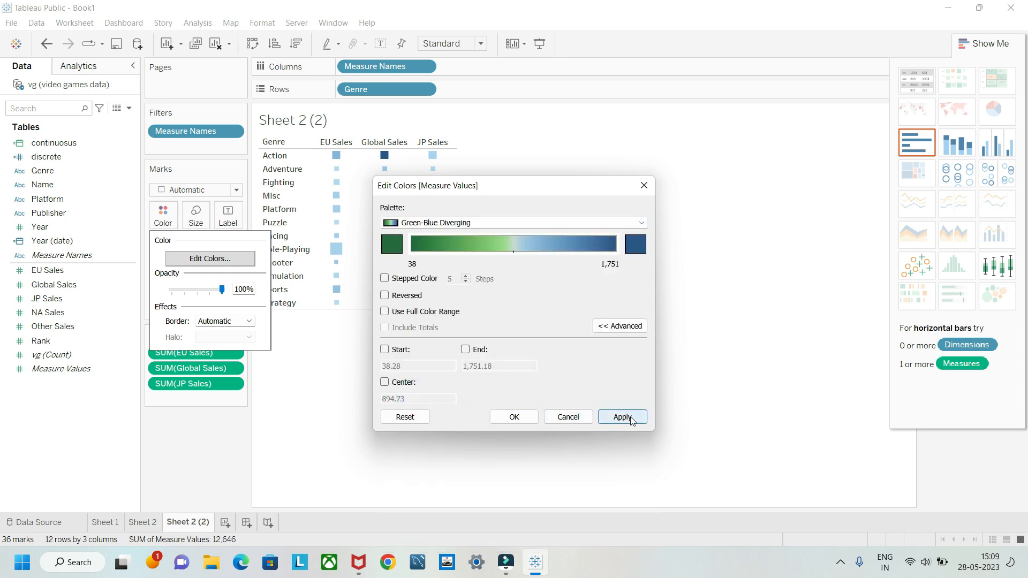
pyautogui.click(622, 417)
pyautogui.click(515, 415)
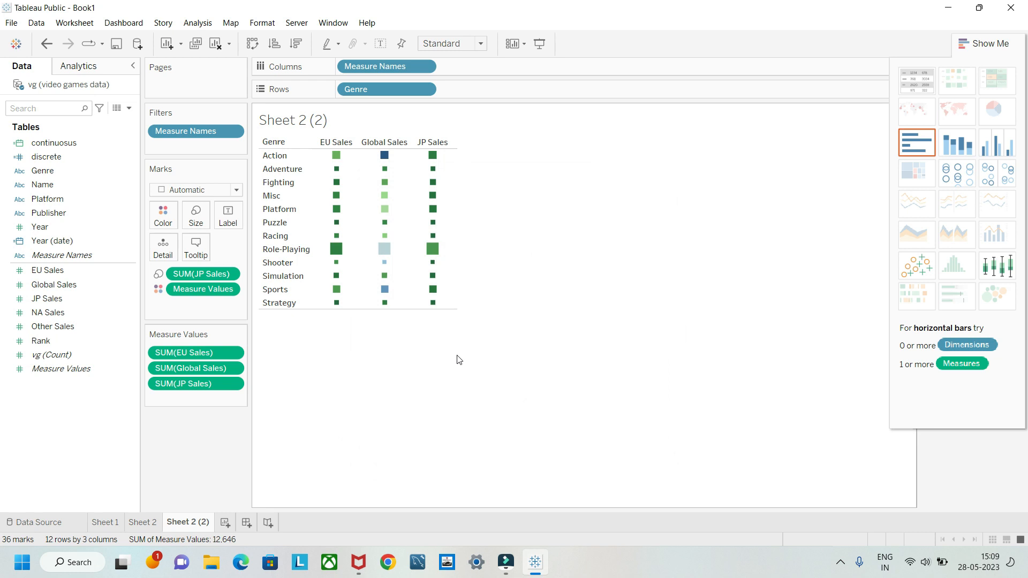
# Step: Examine the tooltips of the Role-Playing and Racing marks across the EU, Global and JP Sales columns
pyautogui.moveTo(355, 252)
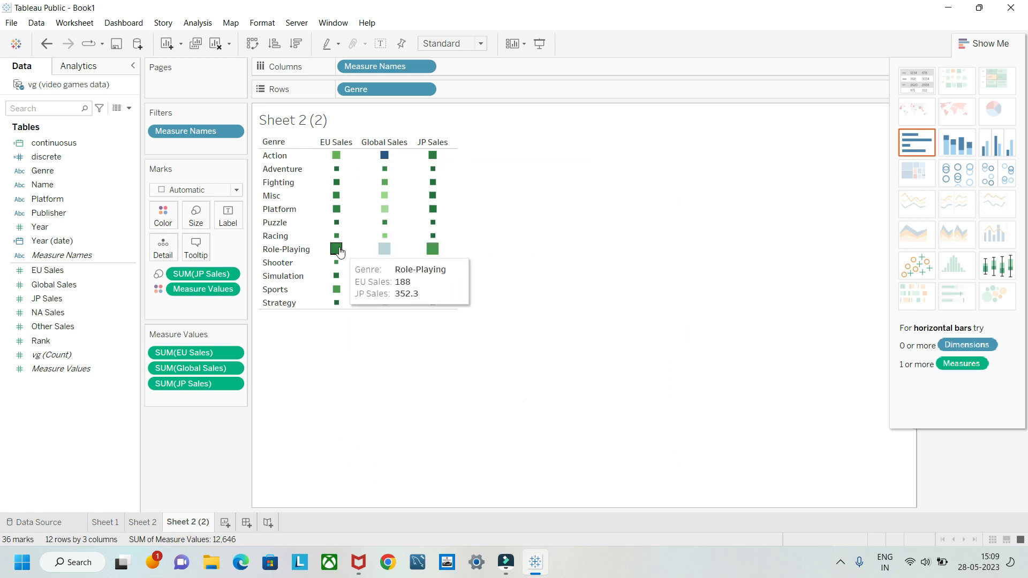
pyautogui.moveTo(386, 251)
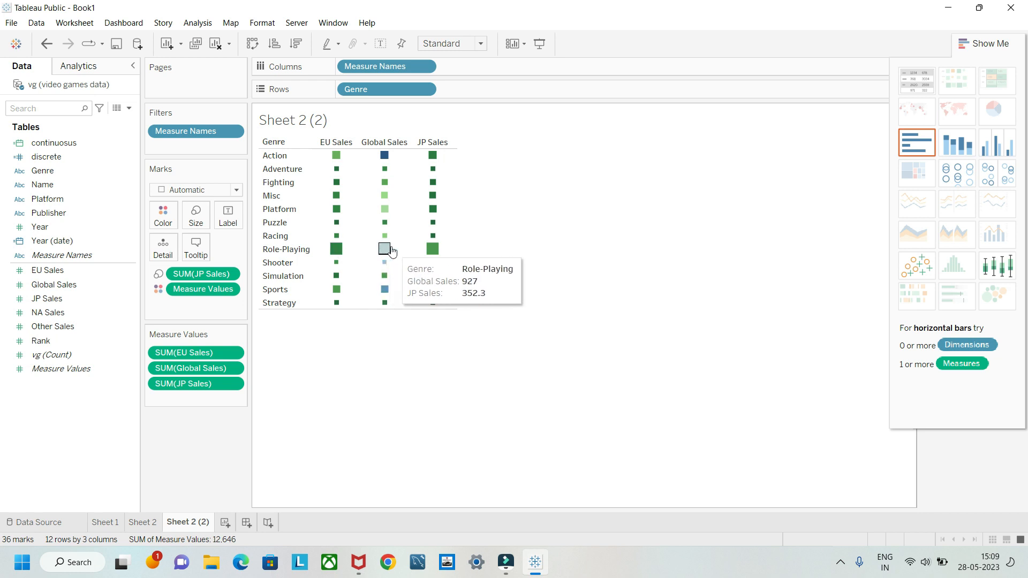
pyautogui.moveTo(437, 254)
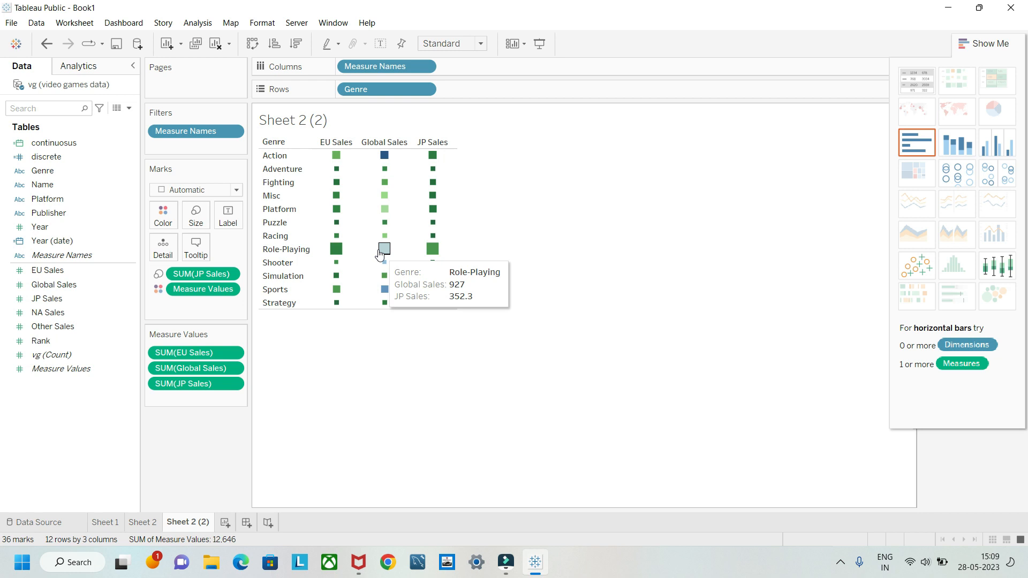
pyautogui.moveTo(338, 237)
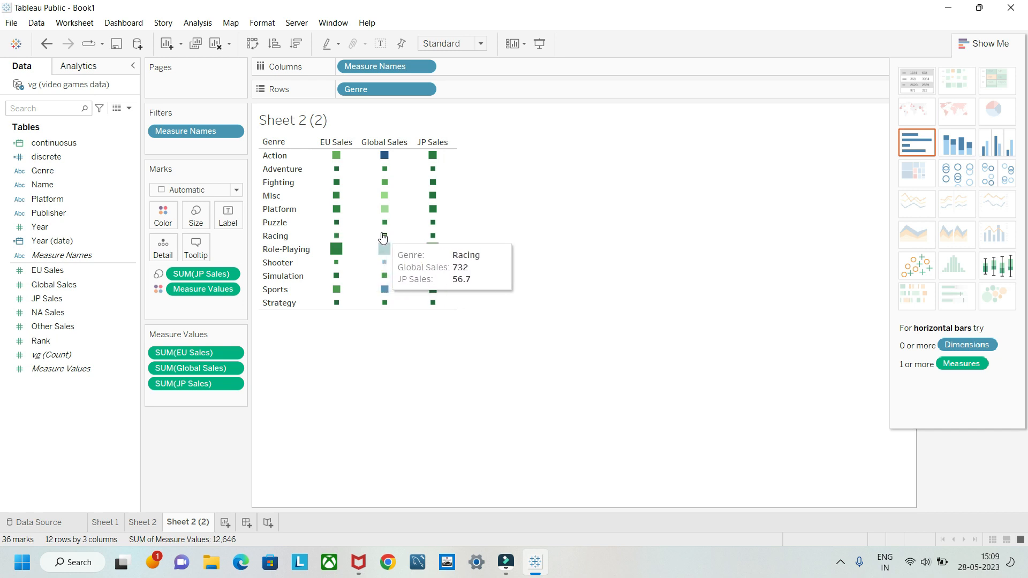
pyautogui.moveTo(432, 235)
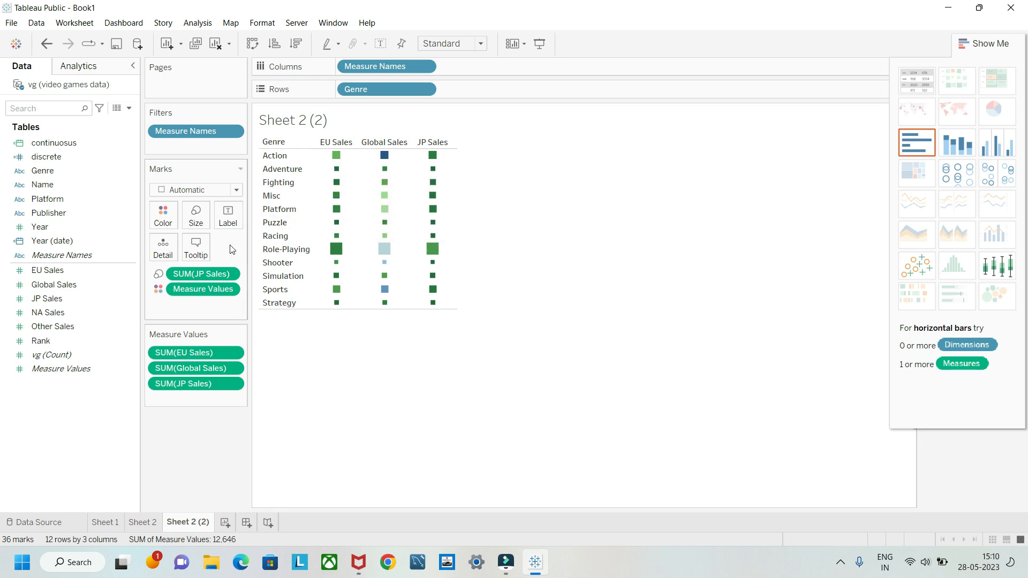
# Step: Duplicate Sheet 2 and convert the copy into a treemap of EU Sales and JP Sales by Genre
pyautogui.click(147, 522)
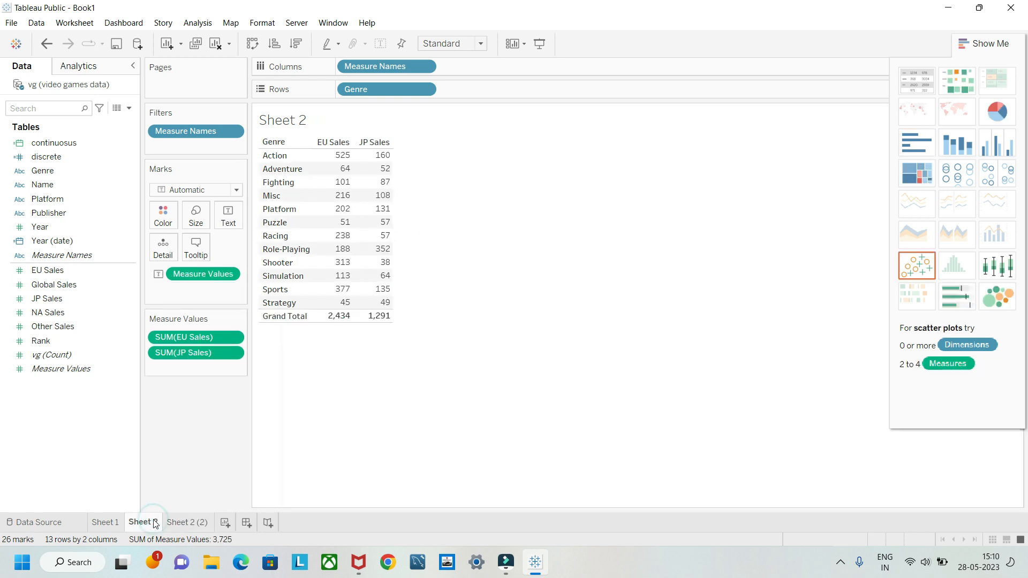
pyautogui.rightClick(158, 521)
pyautogui.click(198, 412)
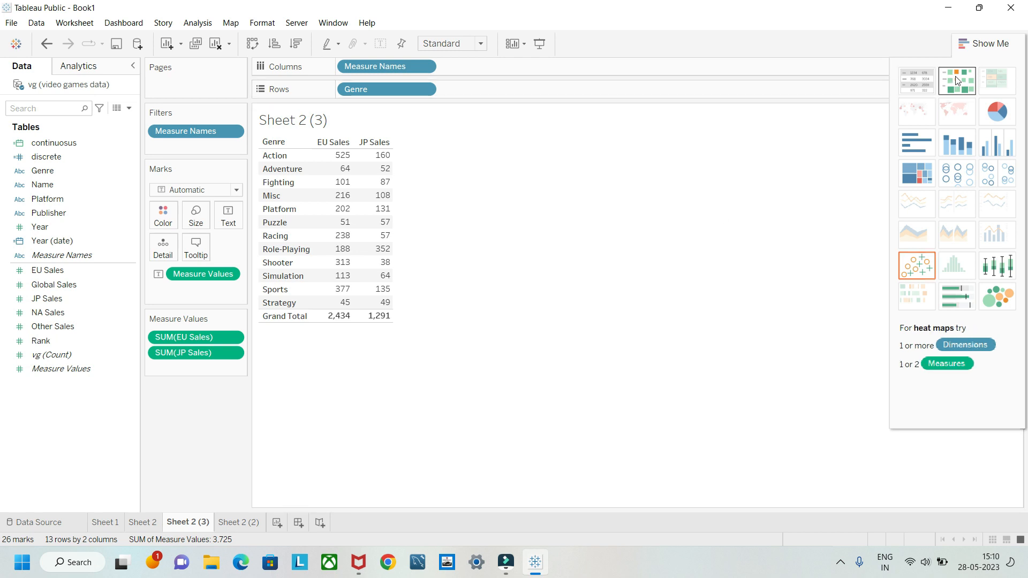
pyautogui.click(919, 169)
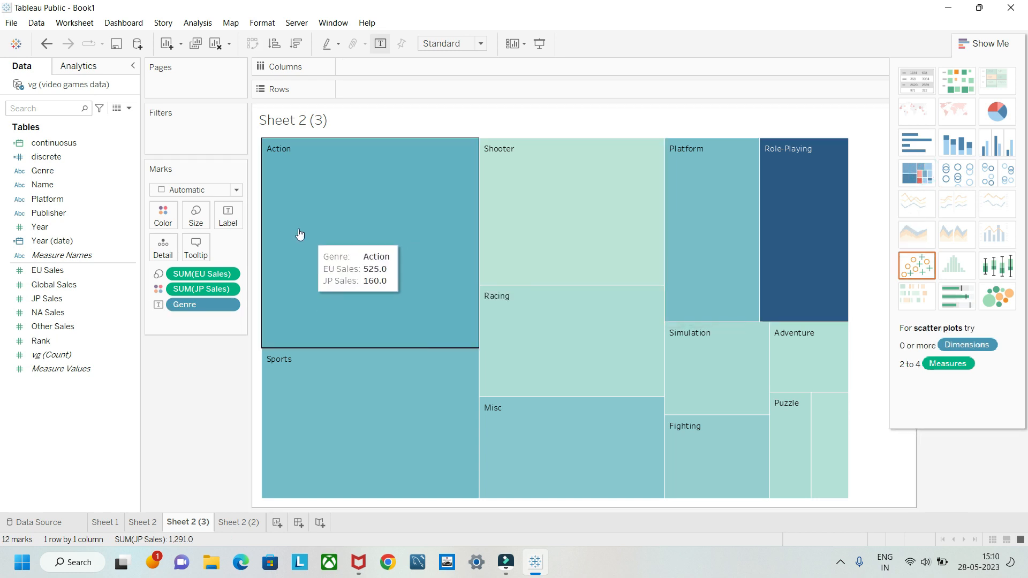
# Step: Label the treemap blocks with EU Sales and JP Sales
pyautogui.moveTo(325, 166)
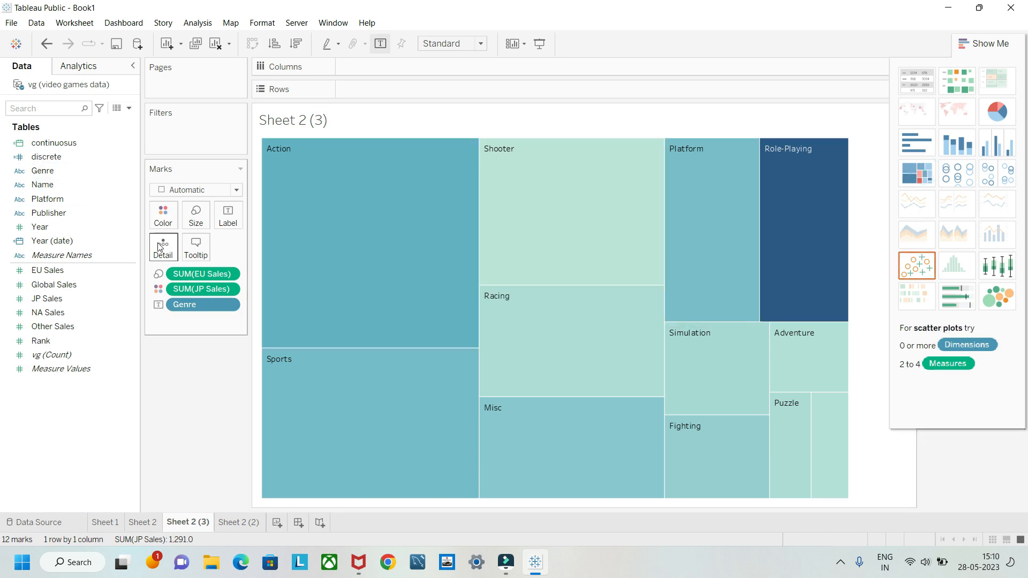
pyautogui.click(54, 274)
pyautogui.moveTo(54, 275); pyautogui.dragTo(221, 221)
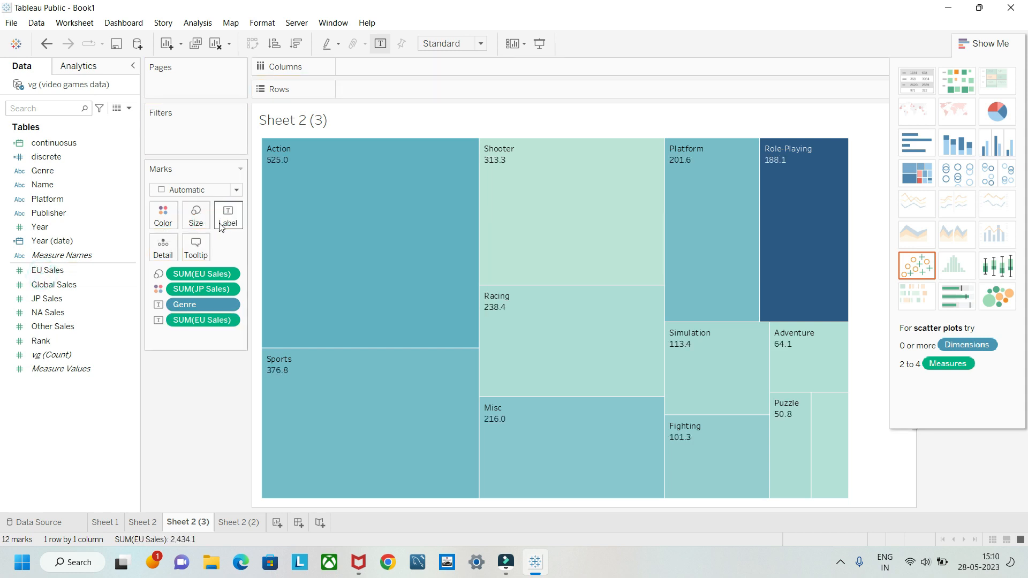
pyautogui.click(50, 298)
pyautogui.moveTo(49, 298); pyautogui.dragTo(220, 223)
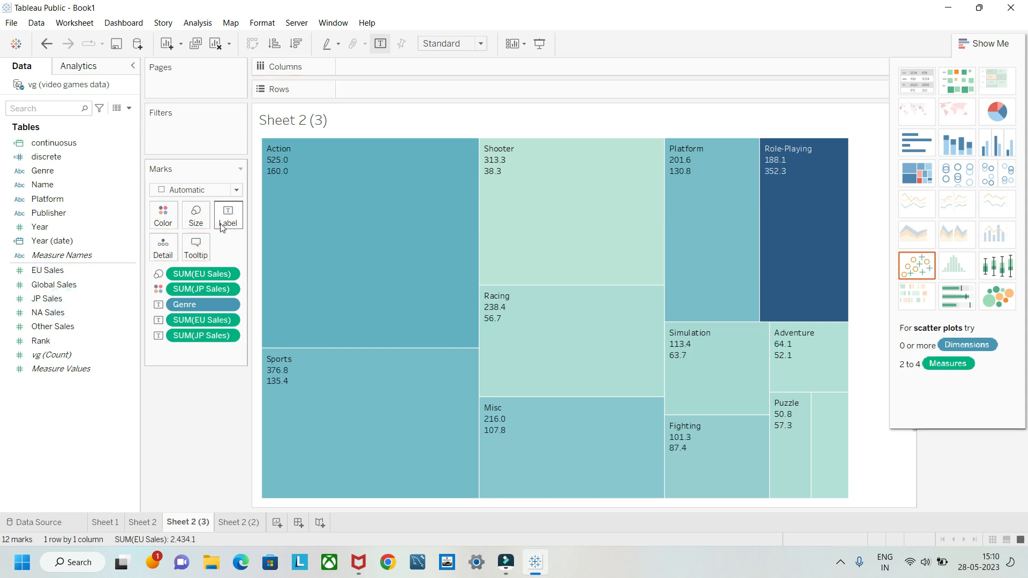